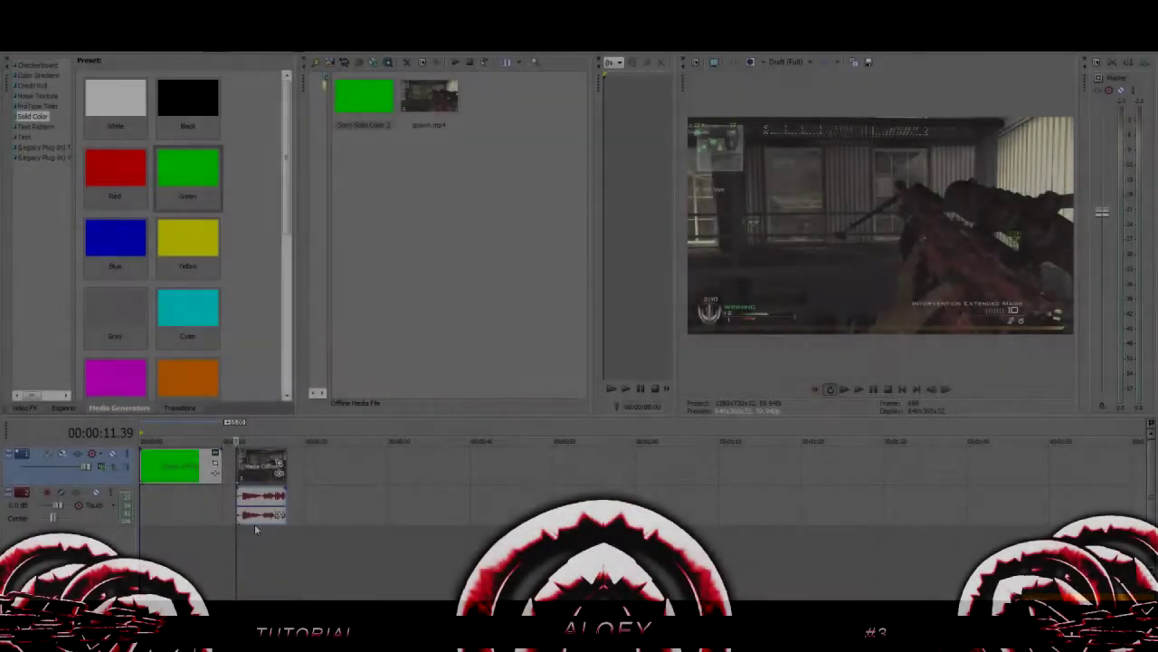
- Shorten the green Solid Color clip by trimming its right edge, then scrub through it
left_click(164, 466)
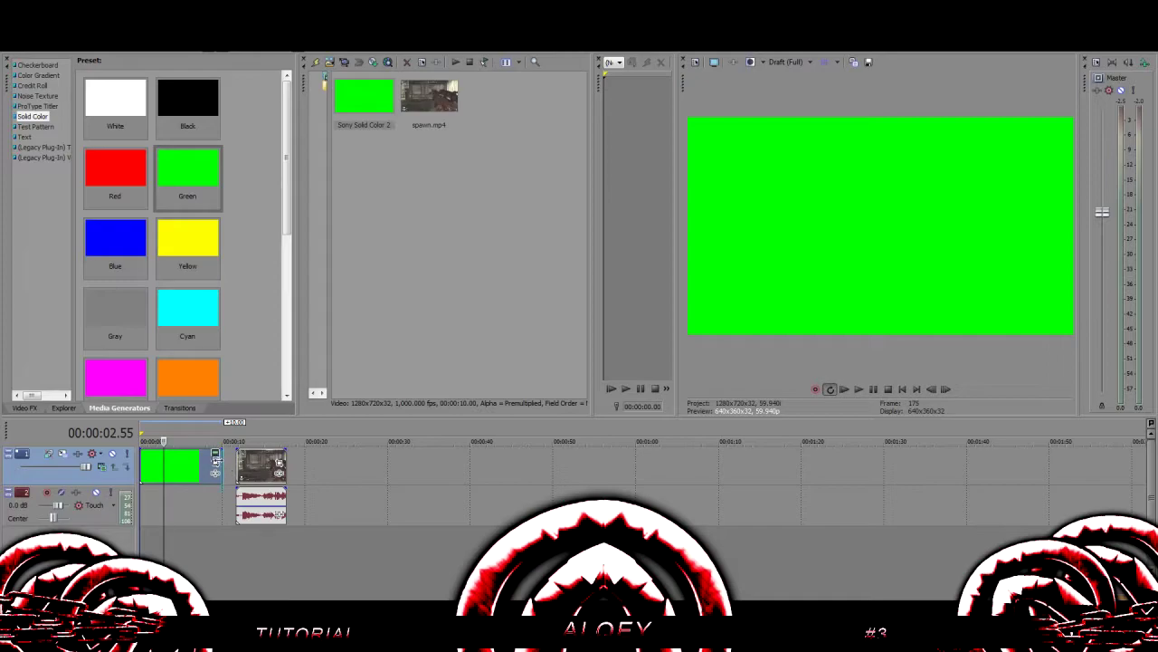
left_click_drag(216, 460, 199, 466)
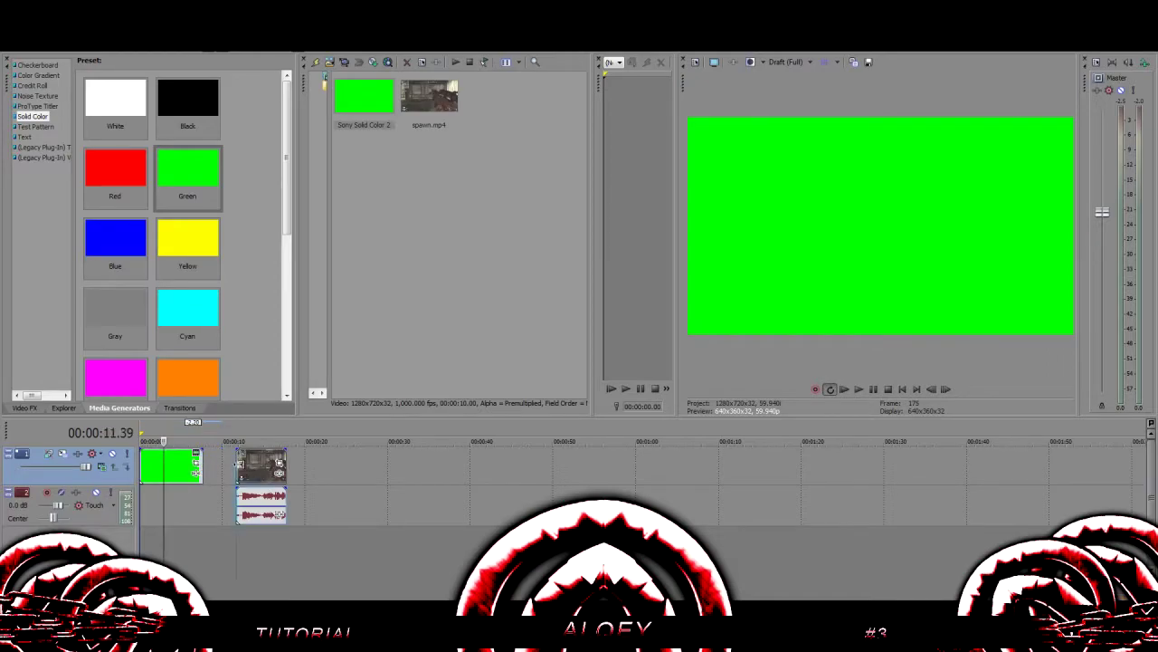
left_click(178, 464)
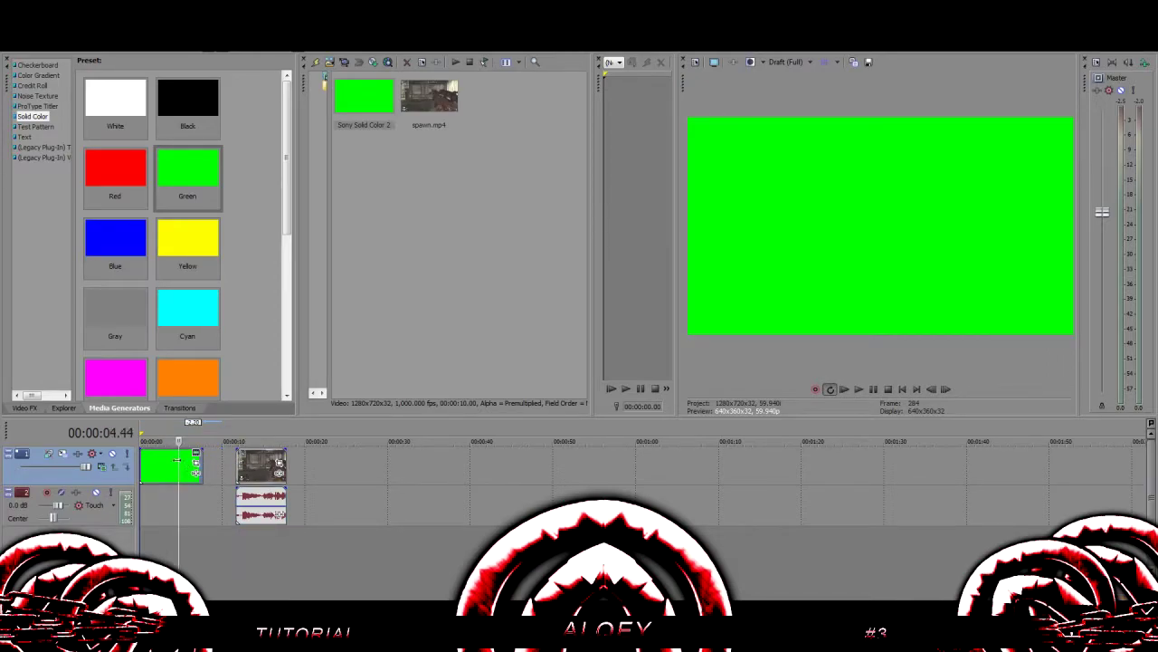
left_click(160, 466)
left_click(161, 466)
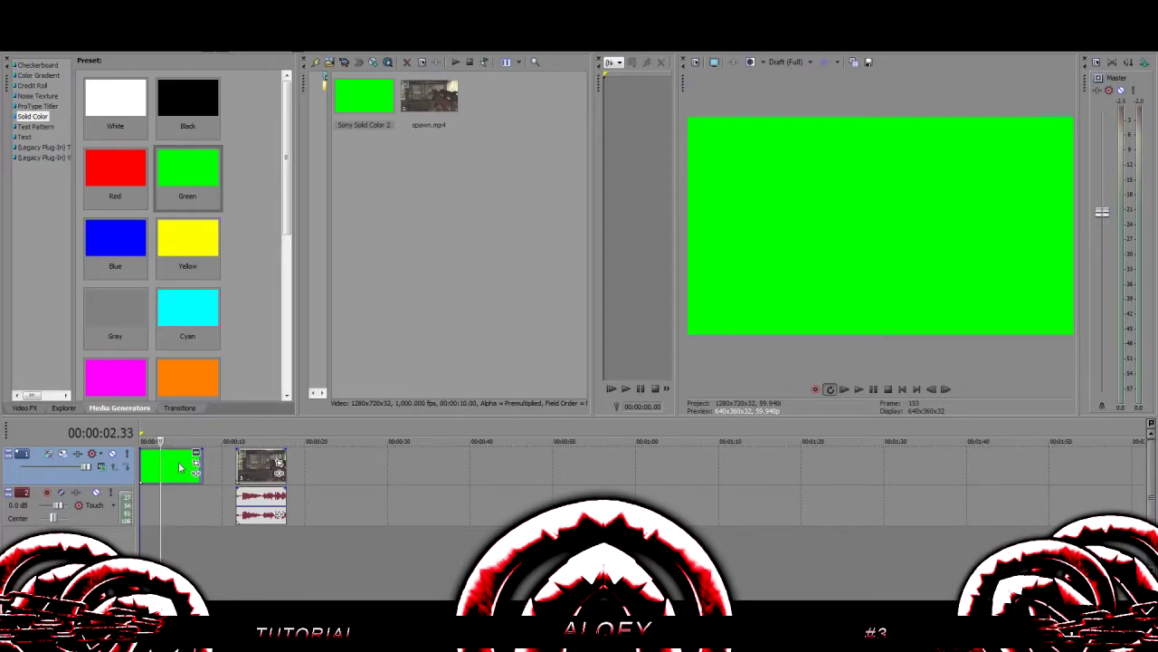
left_click(179, 467)
left_click(161, 466)
left_click(187, 466)
left_click(146, 471)
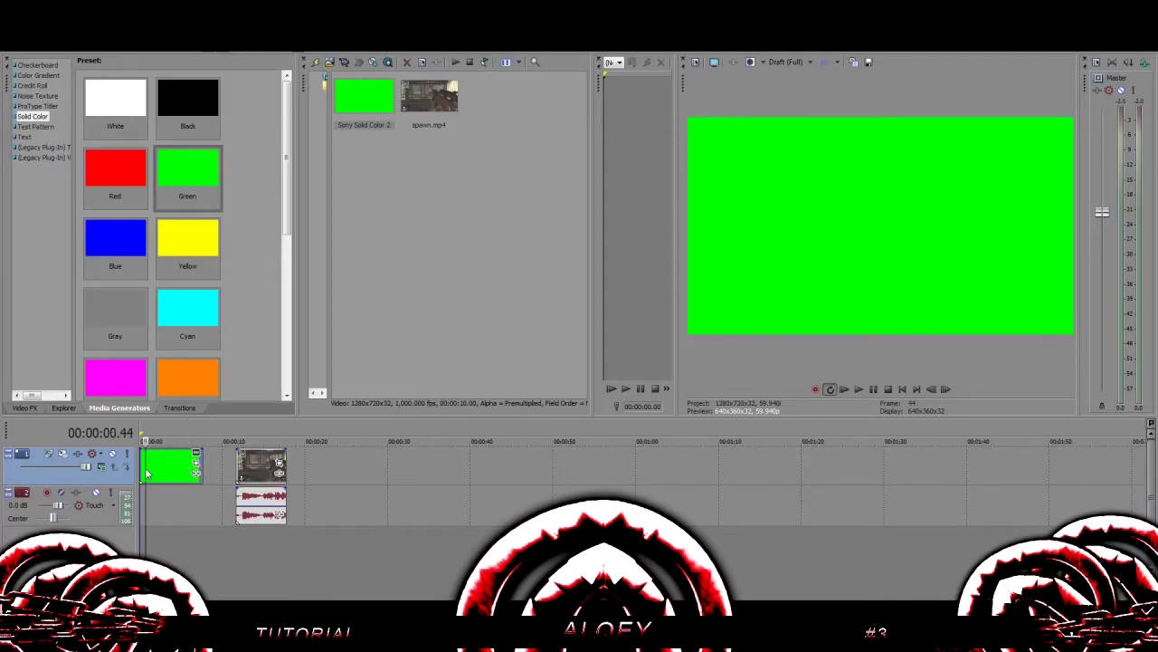
left_click(176, 468)
- Move the spawn.mp4 gameplay clip earlier, closer to the end of the green clip
left_click_drag(255, 480, 242, 484)
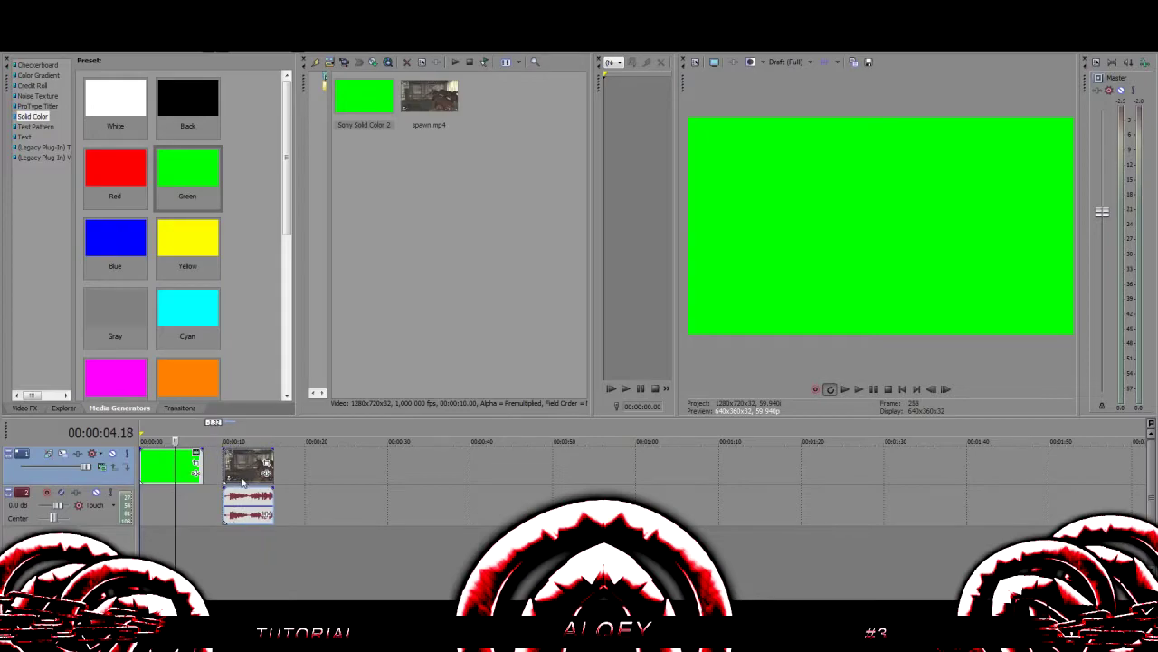
left_click(226, 467)
scroll(369, 498, "up", 3)
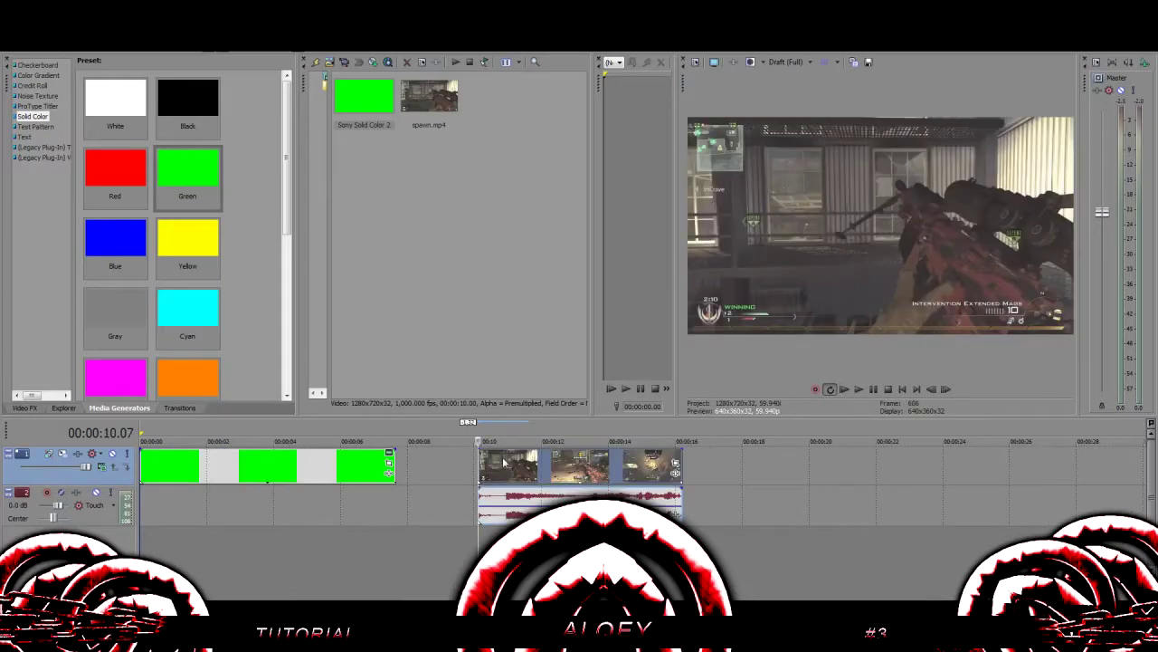
scroll(393, 469, "down", 3)
scroll(306, 495, "up", 2)
scroll(306, 496, "down", 2)
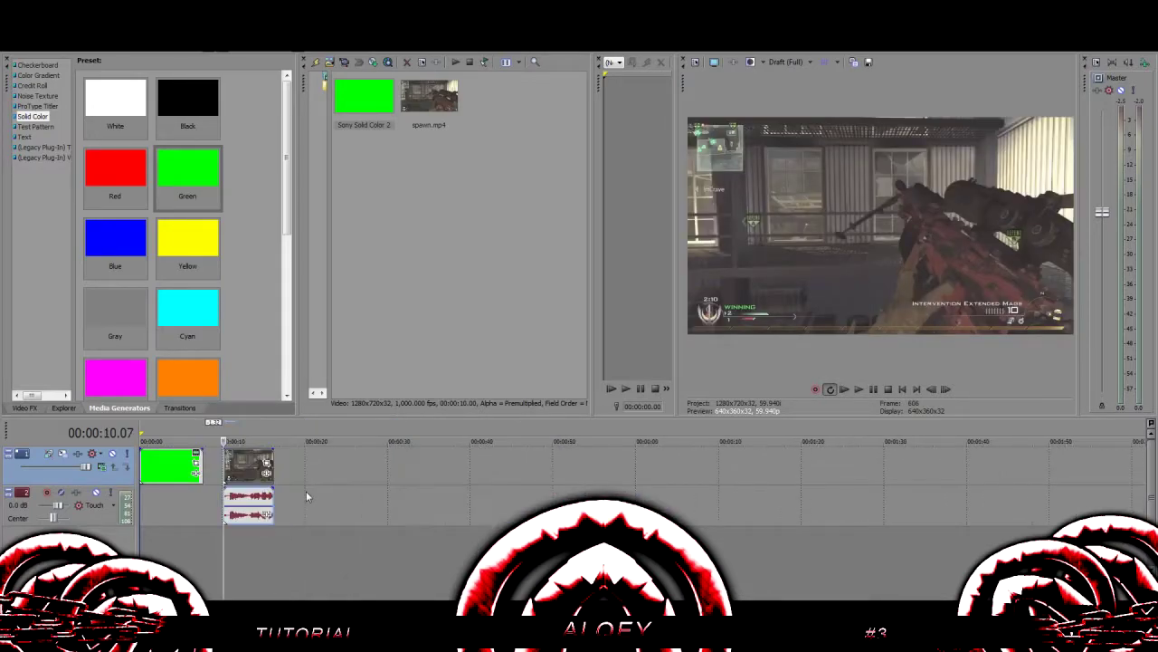
scroll(306, 496, "up", 3)
left_click(250, 466)
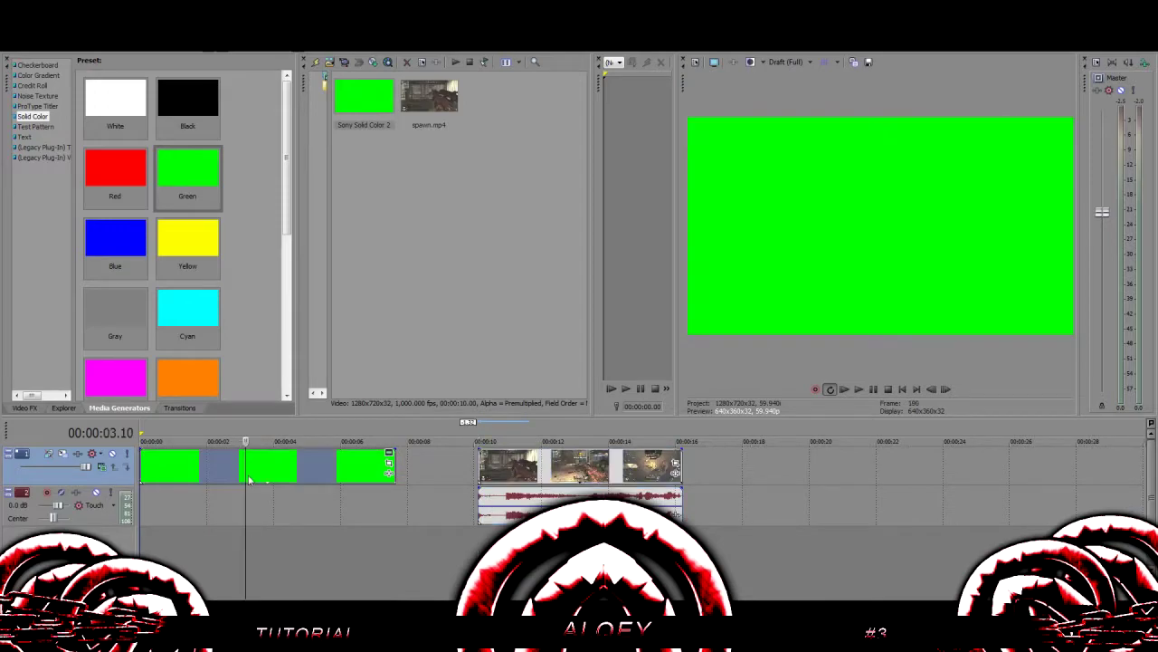
scroll(234, 561, "down", 3)
scroll(199, 517, "up", 4)
- Scrub the timeline, then play the gameplay from the spawn.mp4 clip's start
left_click(333, 467)
left_click(236, 471)
left_click(146, 470)
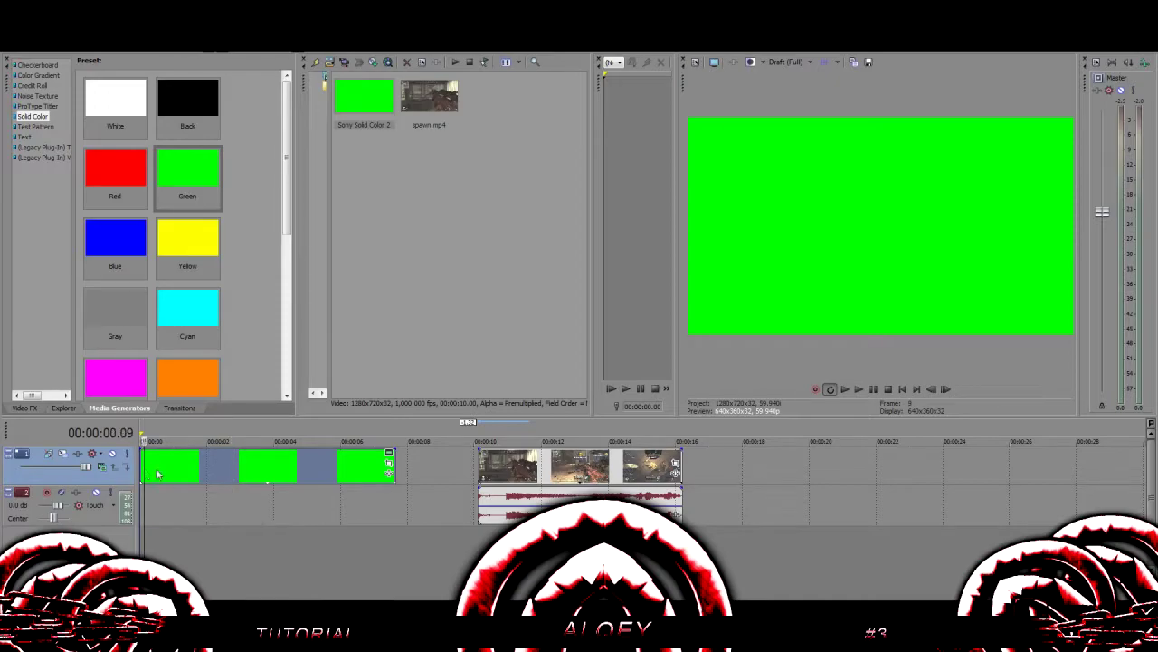
left_click(287, 475)
left_click(348, 485)
scroll(366, 472, "down", 4)
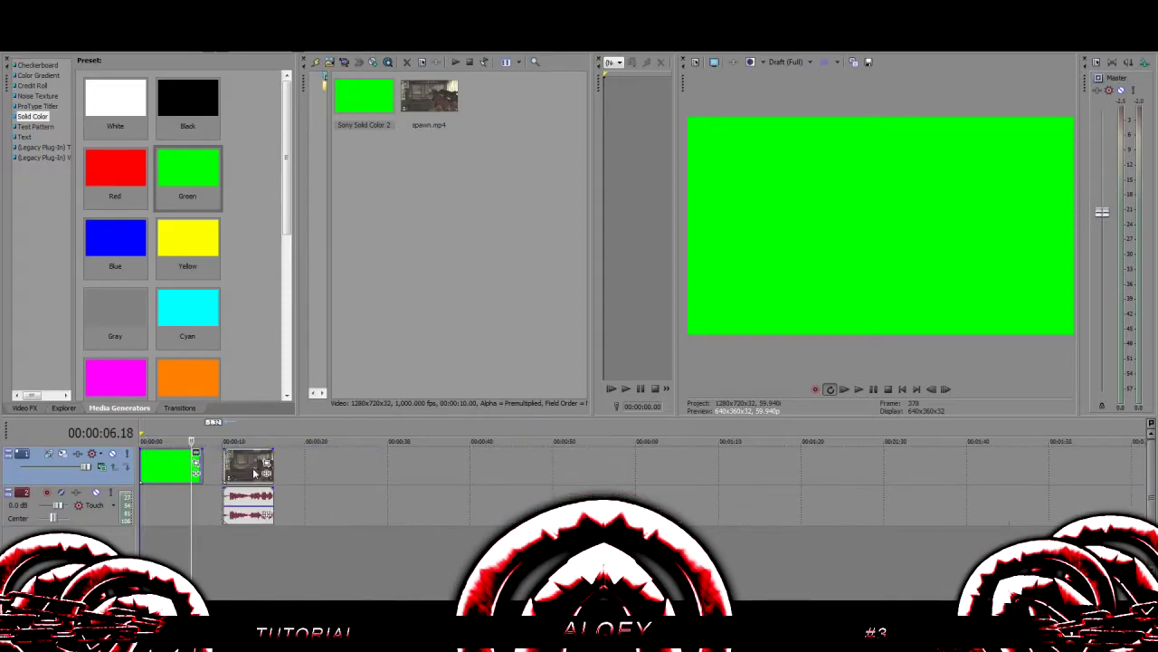
left_click(253, 466)
left_click(223, 473)
scroll(323, 500, "up", 4)
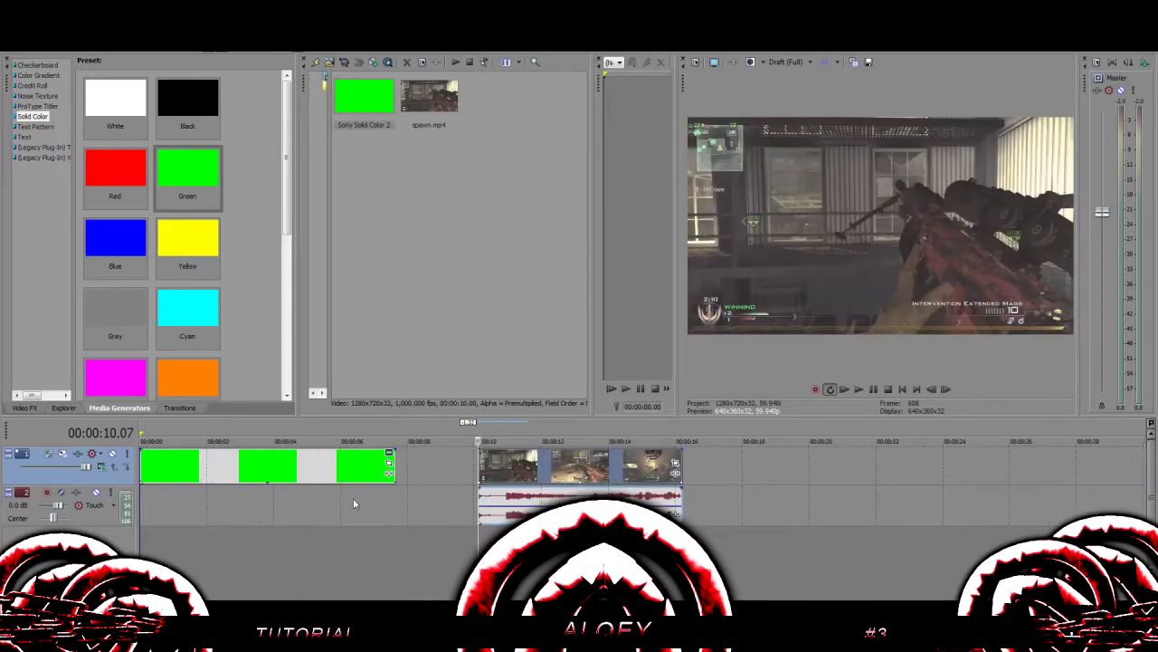
key("space")
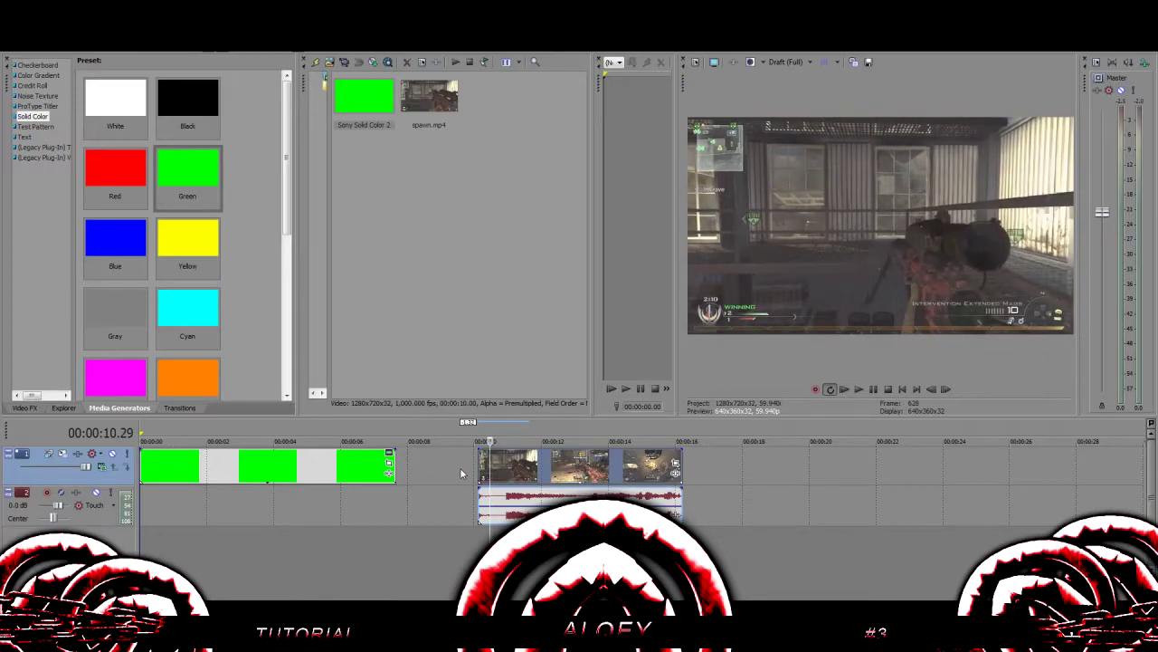
- Switch preview quality to Best (Full) and snapshot the current gameplay frame to a file
left_click(783, 62)
mouse_move(794, 101)
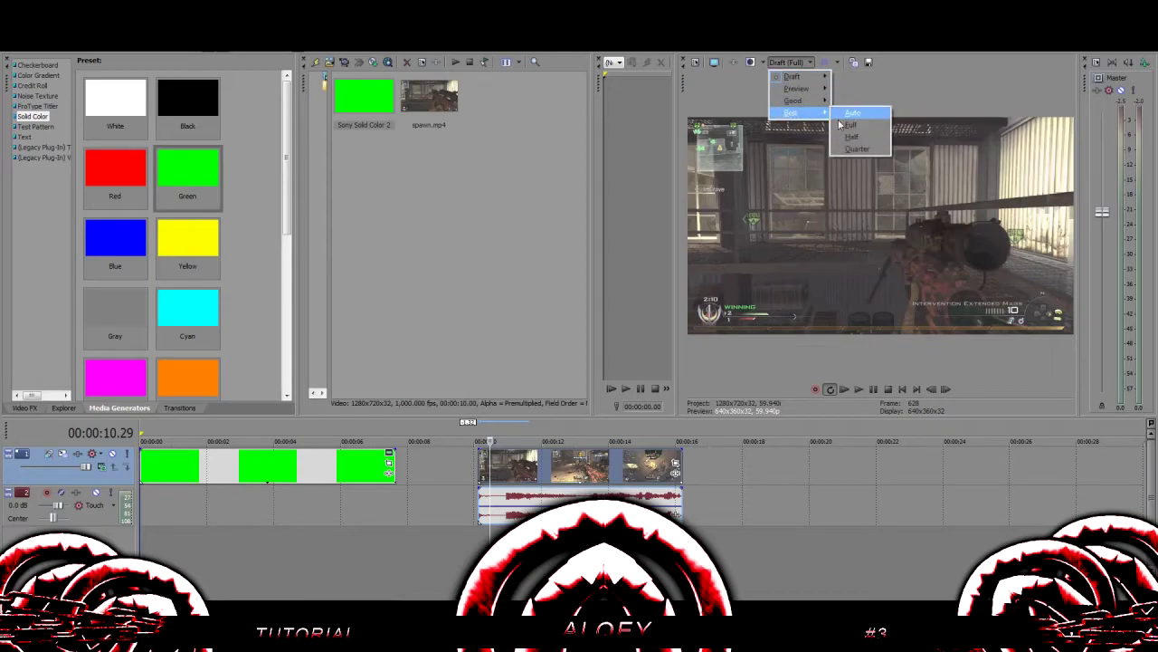
left_click(850, 125)
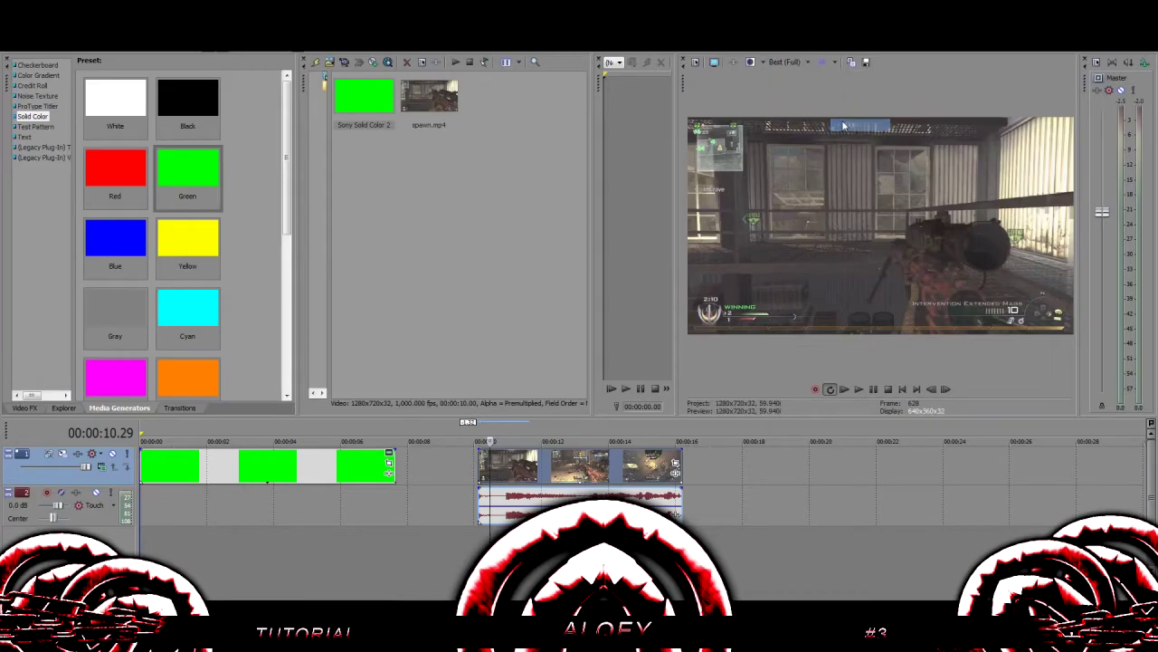
left_click(866, 63)
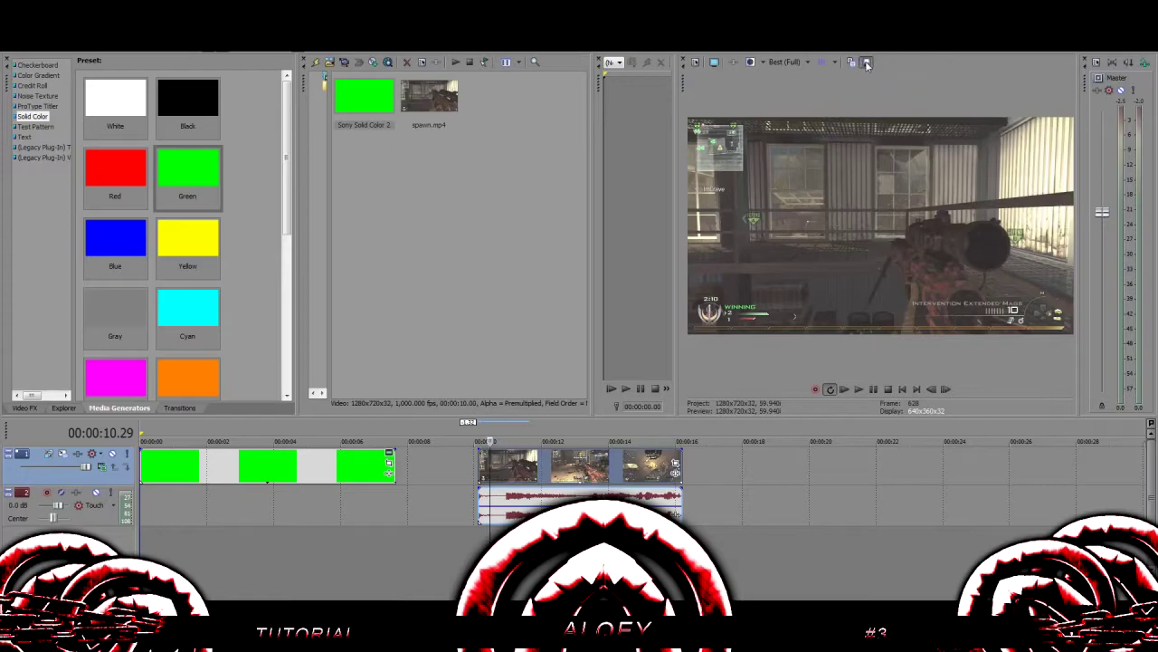
- Save the snapshot as image1.jpg and drop it onto the timeline gap
key("Return")
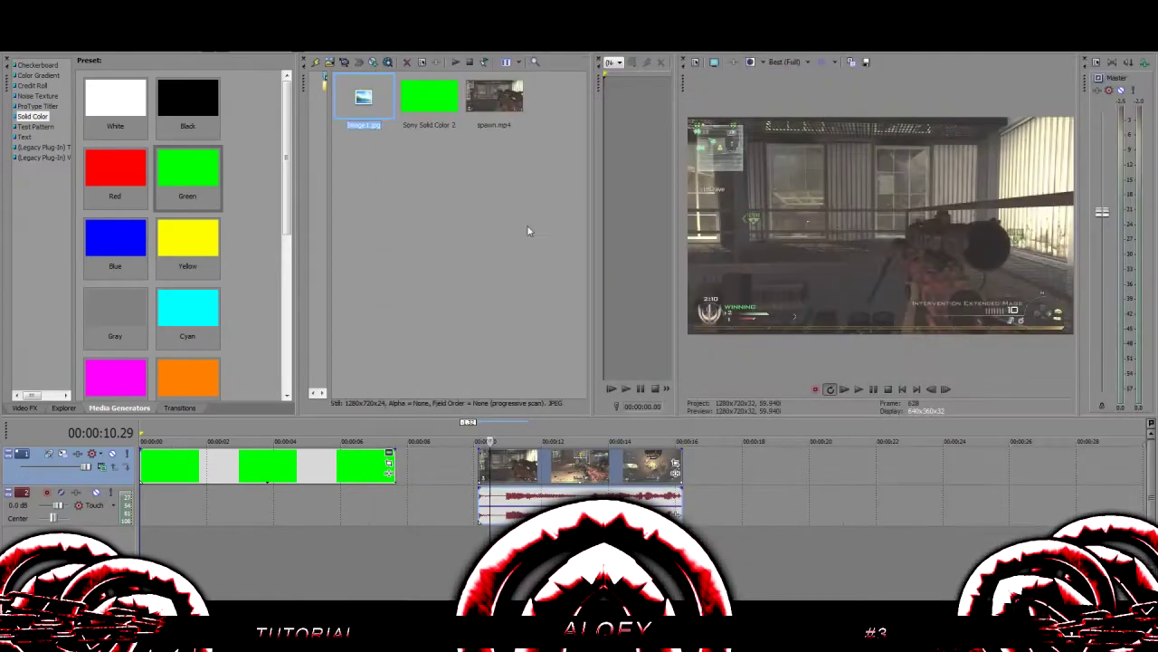
left_click_drag(378, 112, 386, 214)
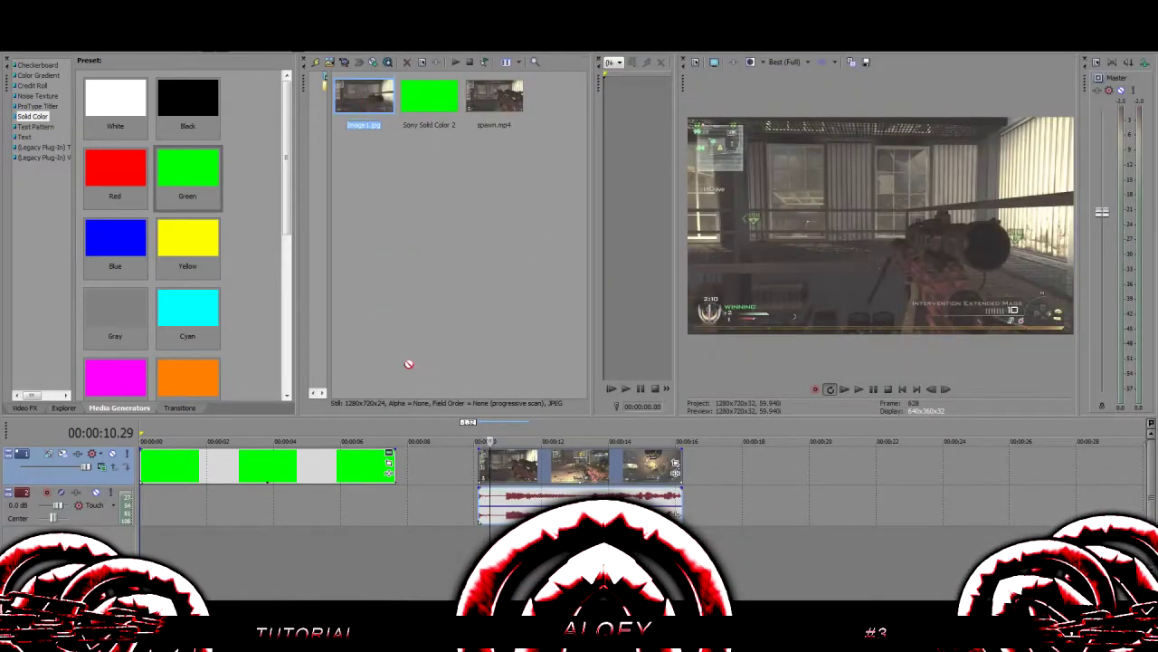
left_click_drag(408, 363, 415, 463)
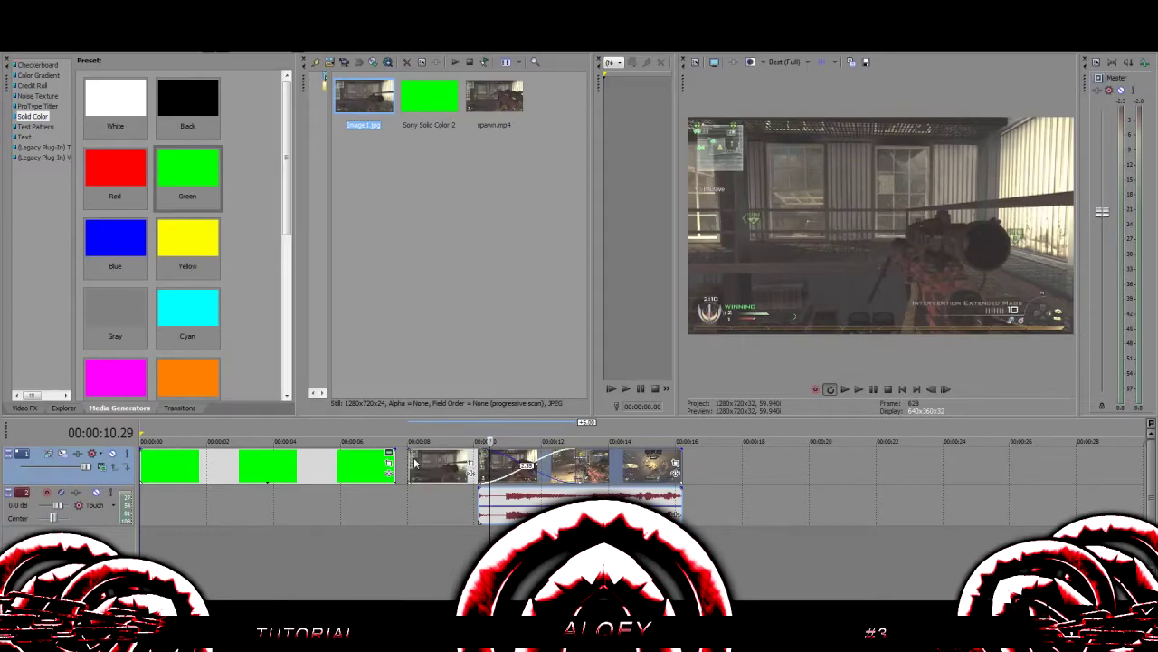
- Insert a top video track, move the snapshot onto it, and butt gameplay against the green clip
left_click(366, 513)
key("ctrl+shift+q")
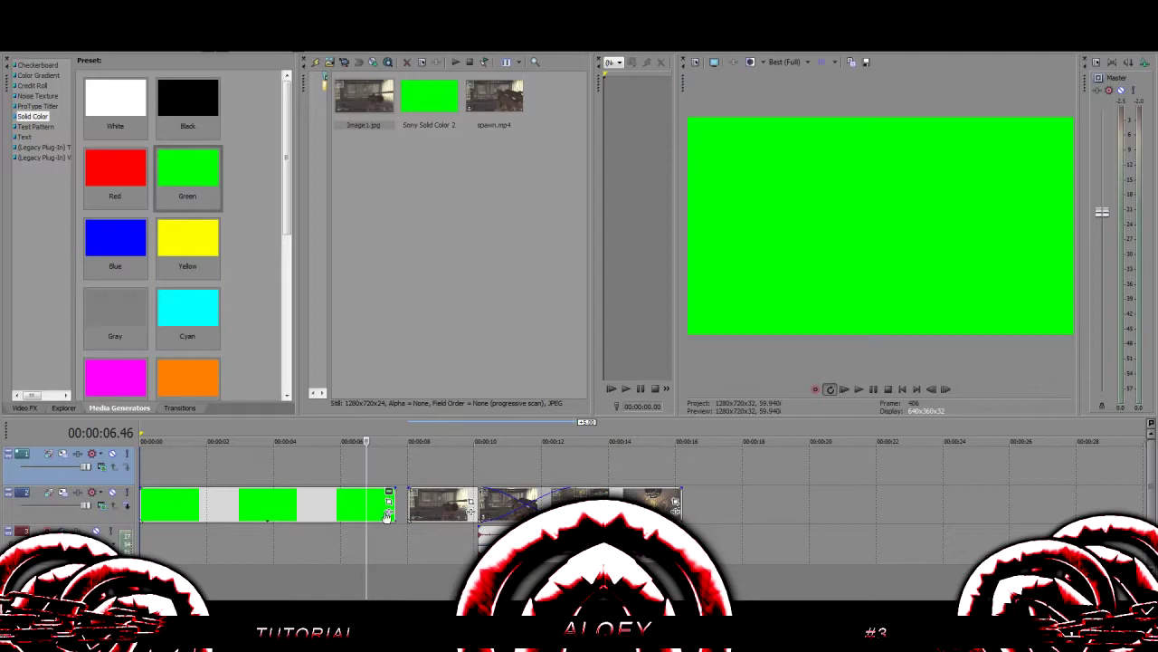
left_click_drag(446, 503, 291, 466)
left_click_drag(523, 510, 443, 509)
left_click_drag(395, 467, 366, 469)
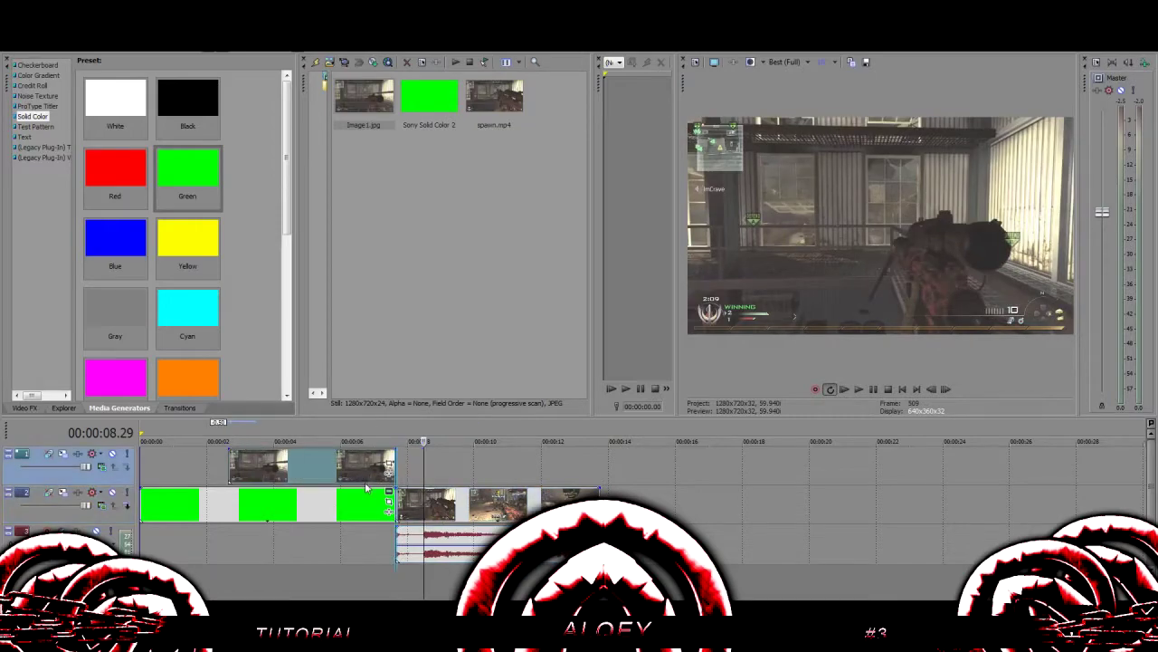
left_click(368, 477)
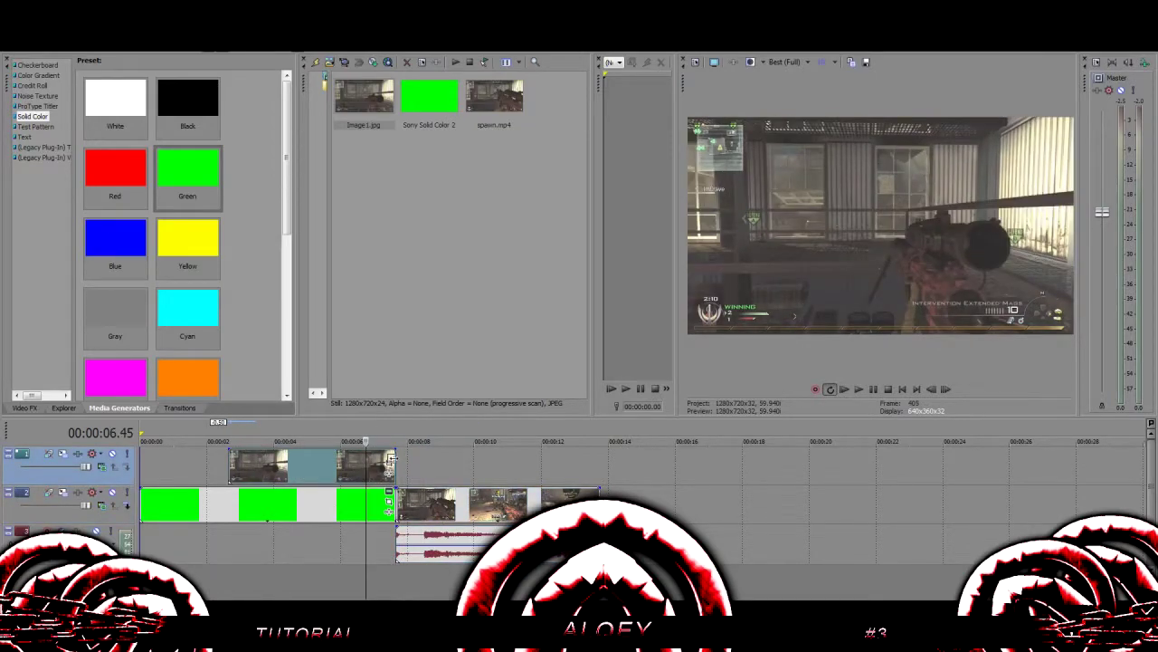
left_click(392, 468)
left_click(368, 467)
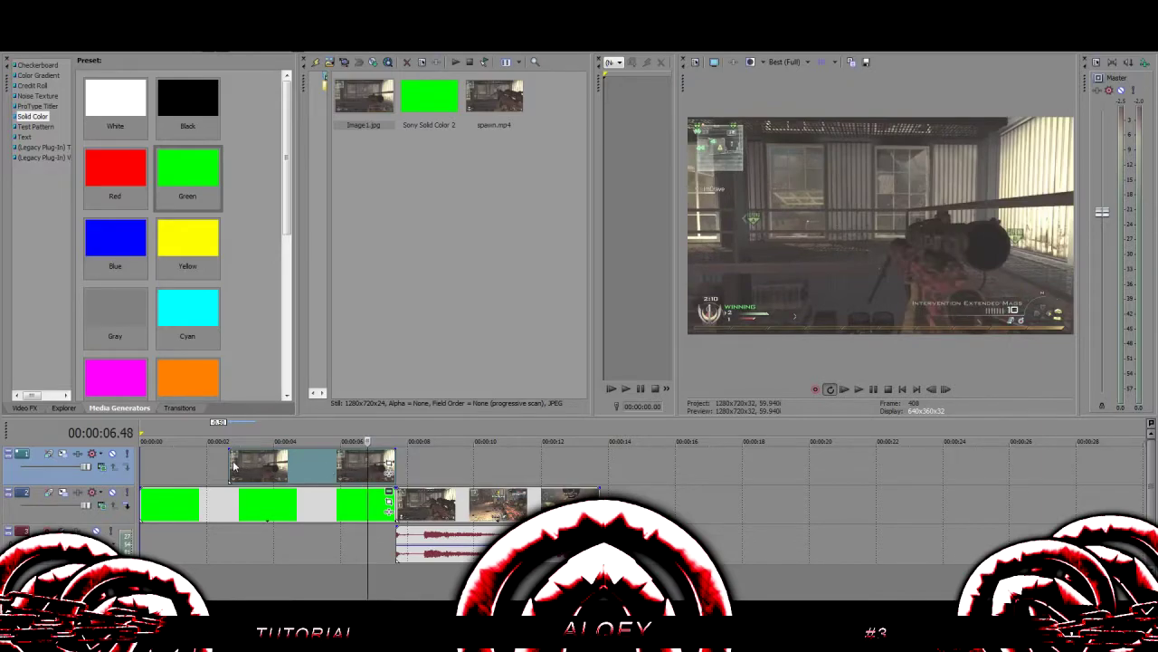
- Trim the top snapshot clip's start to about 6.48 s, add another top track, and paste a copy
left_click_drag(234, 465, 369, 468)
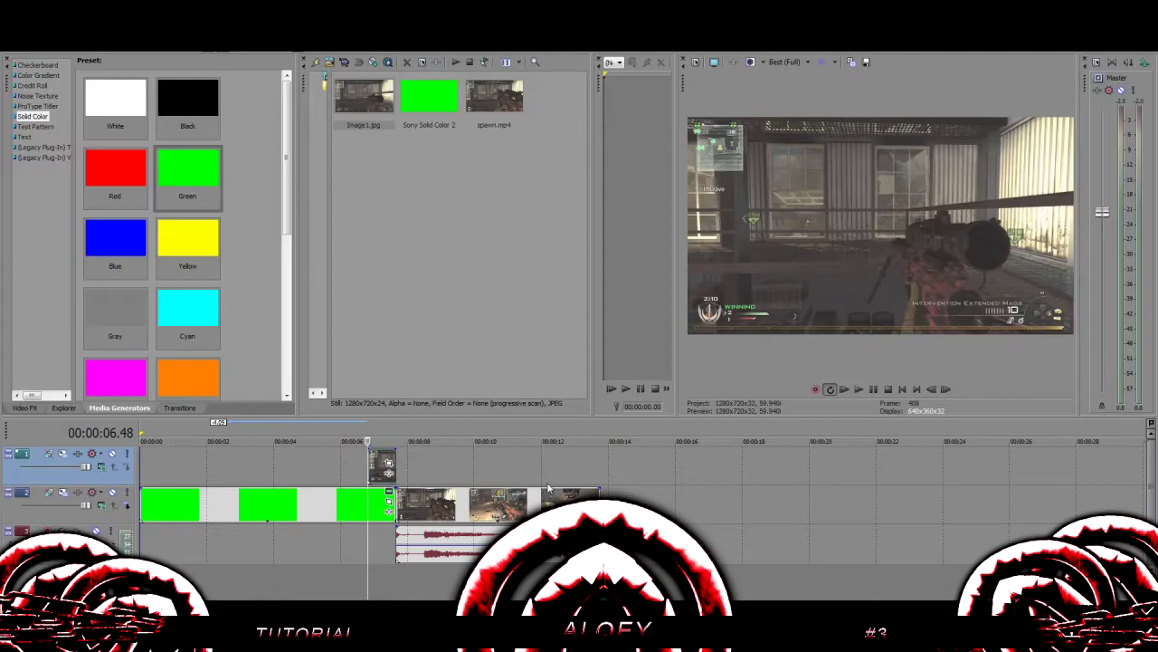
key("ctrl+shift+q")
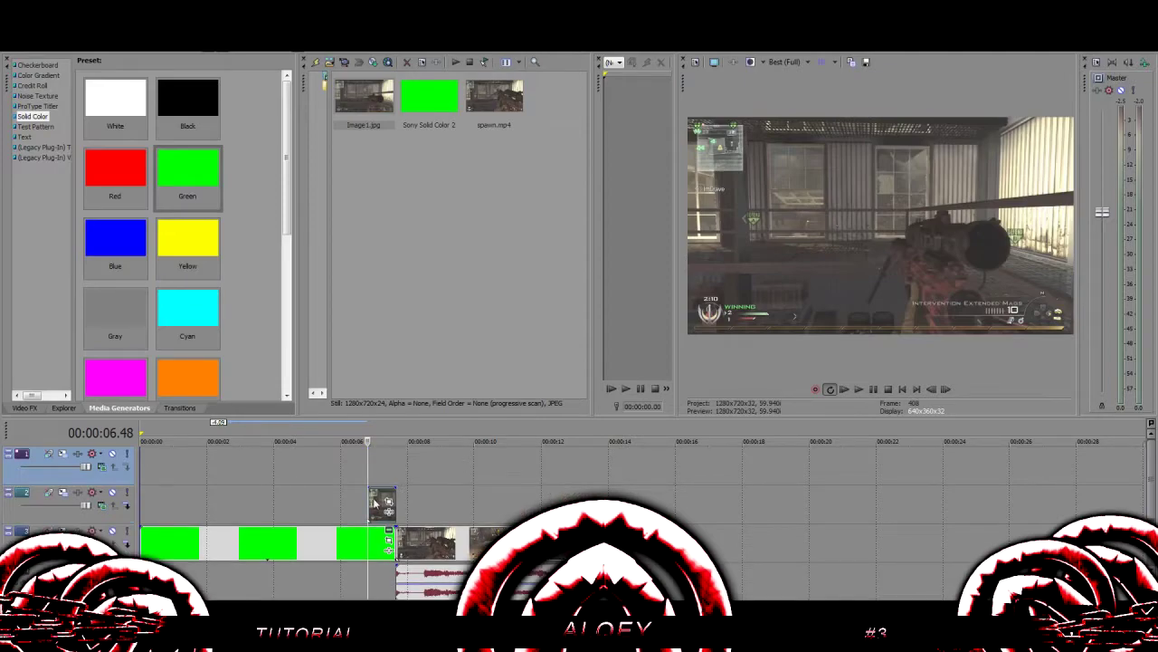
key("ctrl+v")
scroll(452, 489, "up", 3)
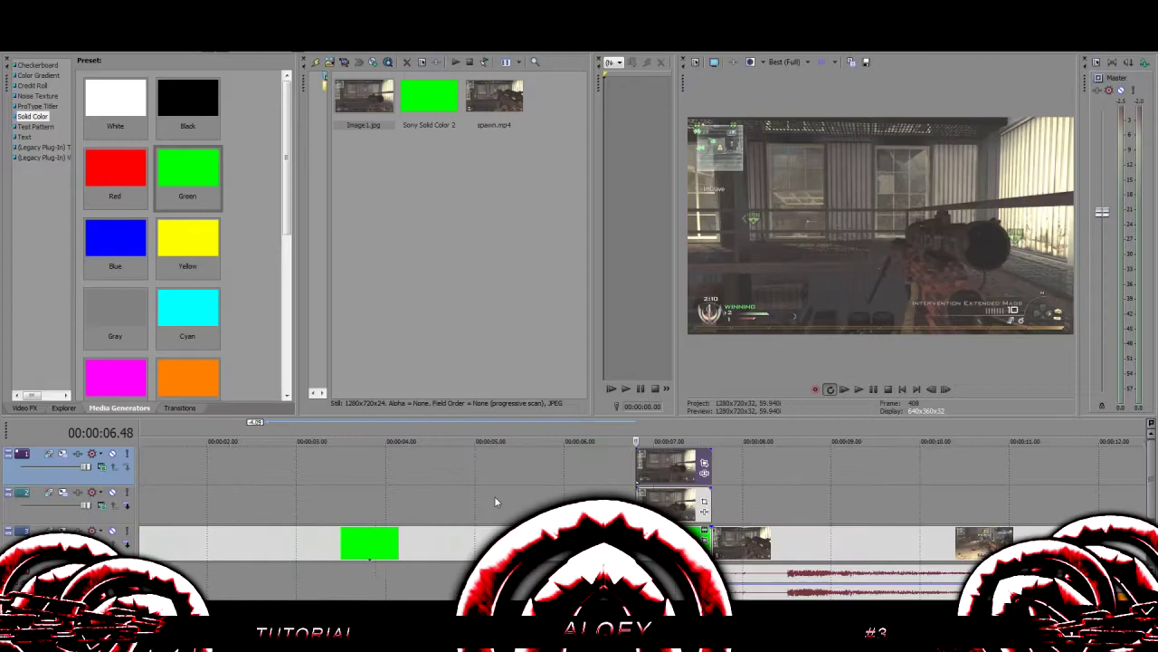
scroll(490, 494, "down", 5)
scroll(367, 539, "up", 6)
- In the top clip's Event Pan/Crop, enable Mask and check the path points outlining the gun
left_click(705, 465)
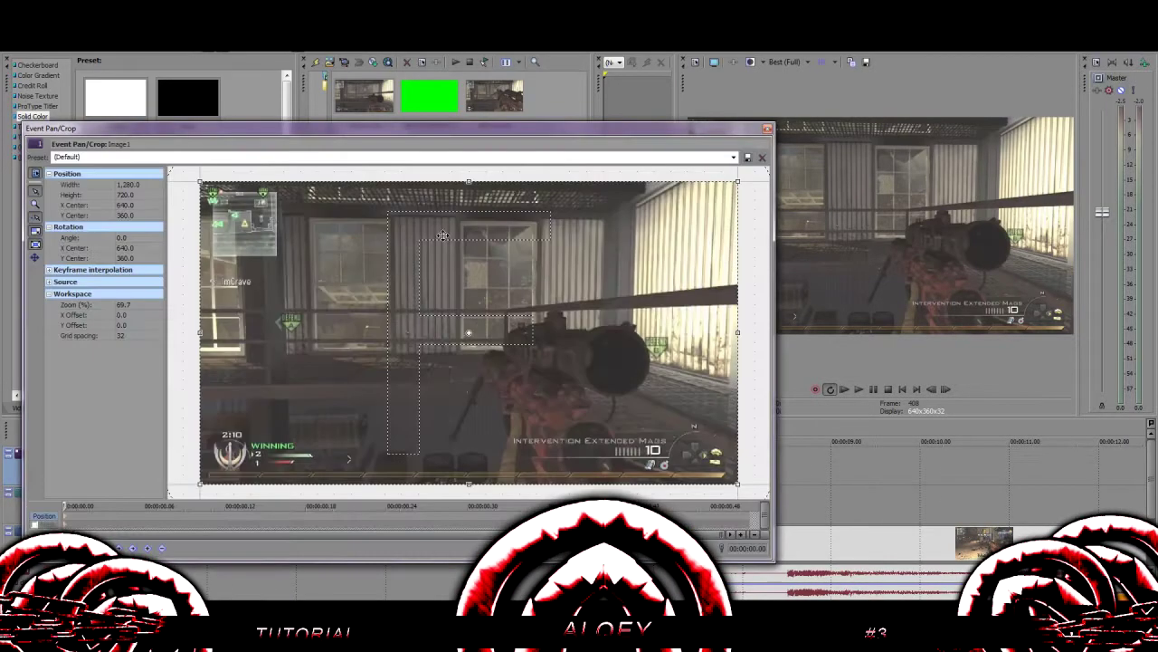
left_click_drag(612, 144, 634, 133)
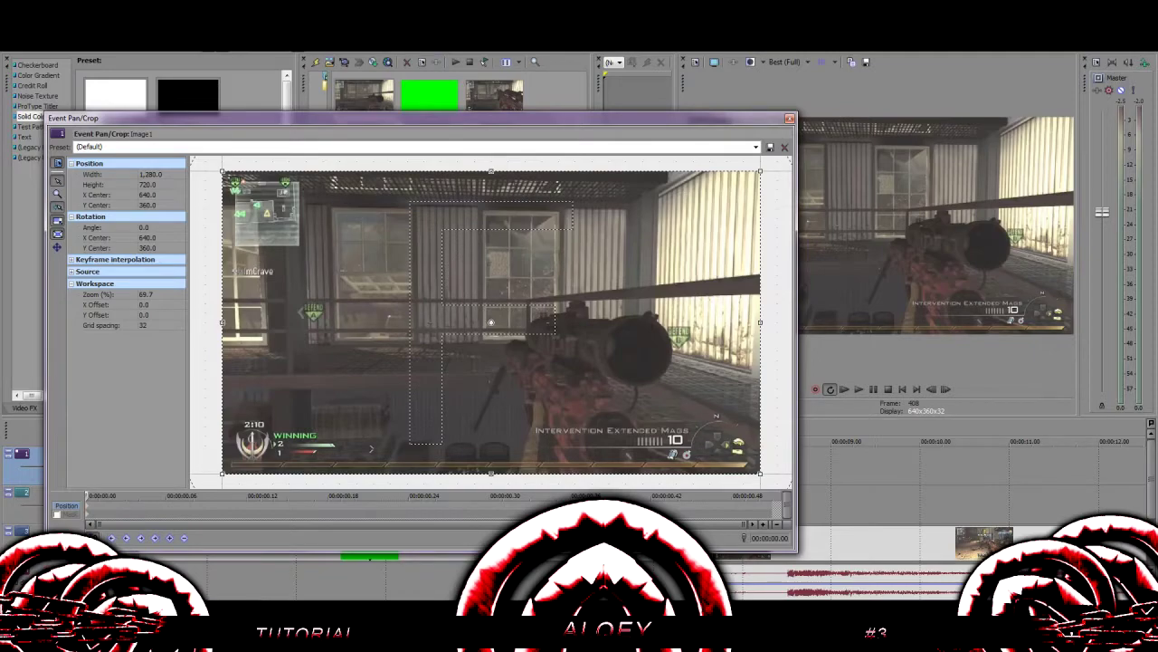
left_click(58, 514)
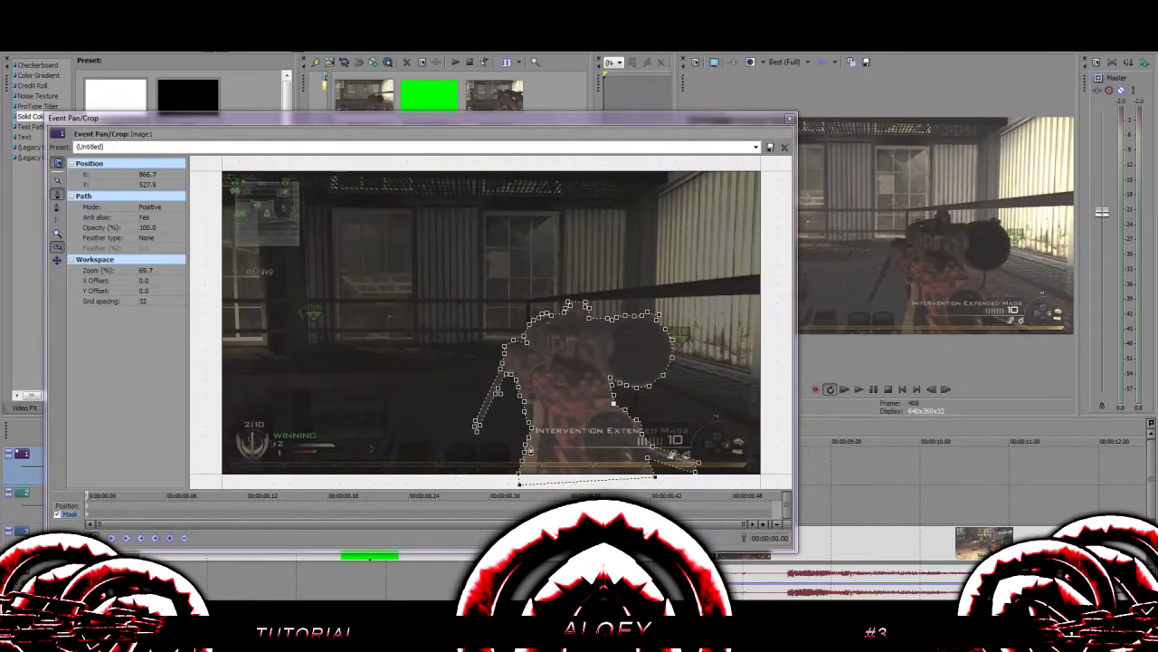
double_click(507, 348)
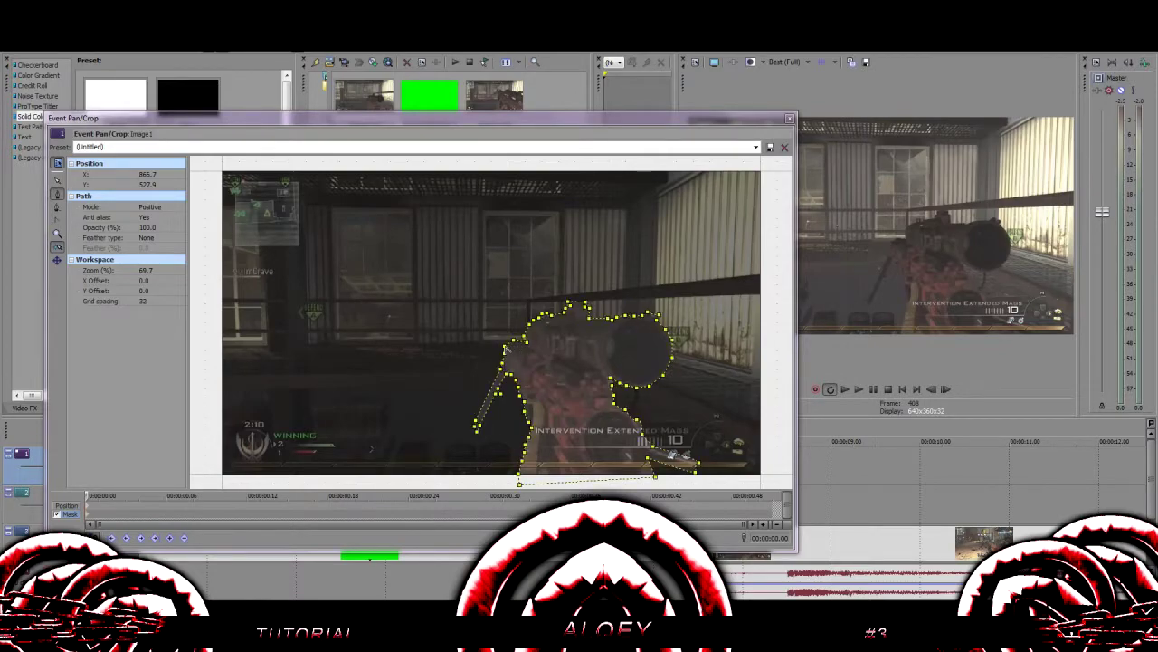
left_click(569, 362)
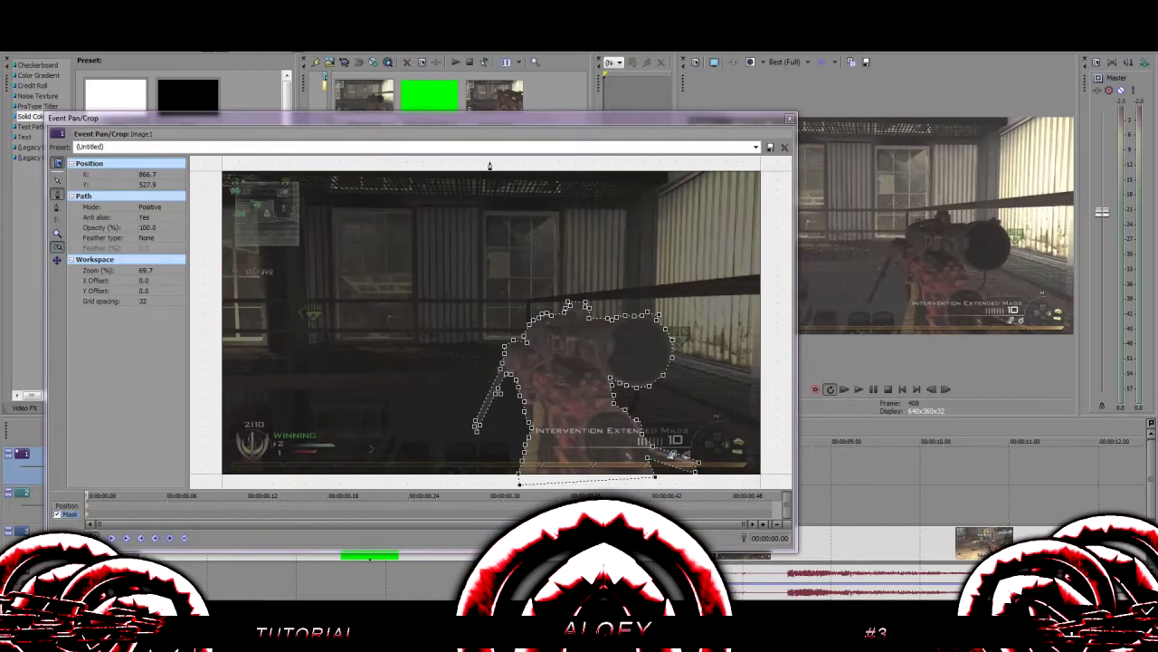
left_click_drag(479, 127, 392, 143)
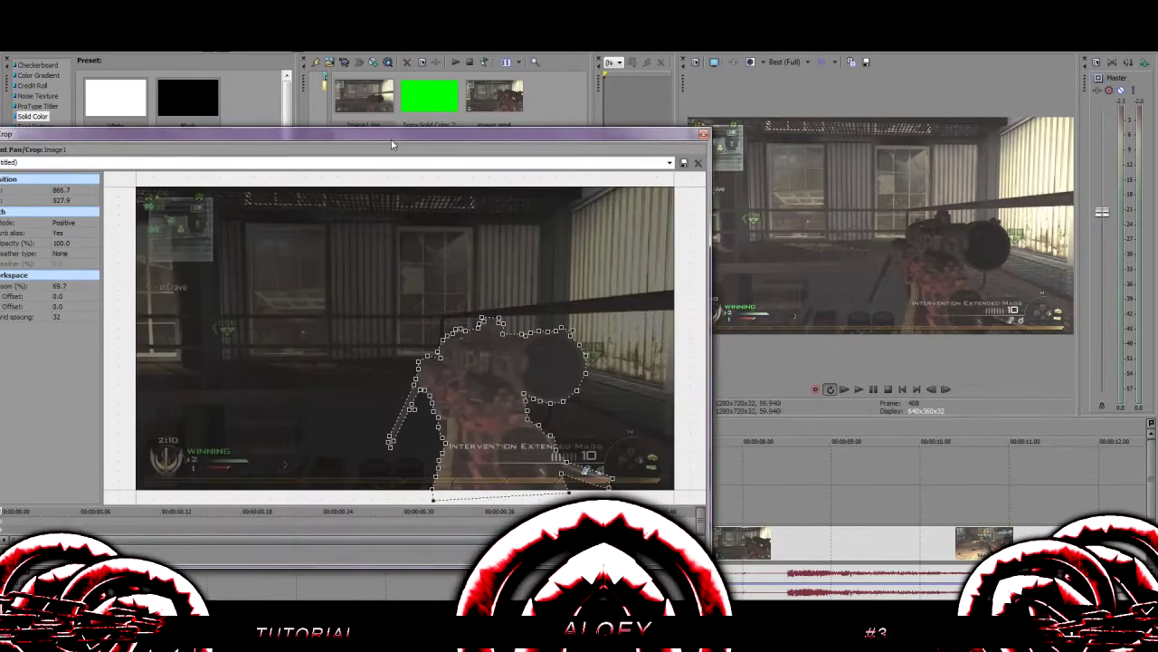
- Close Pan/Crop and set the track 2 snapshot clip's opacity envelope to 60 %
left_click(704, 135)
left_click(660, 469)
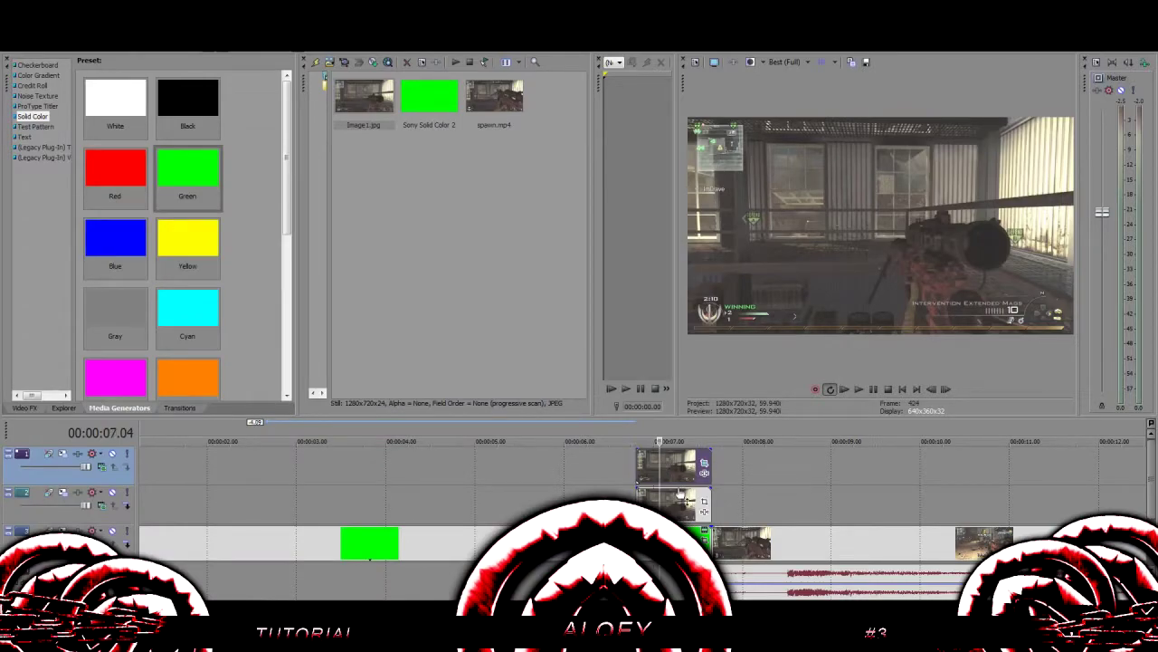
left_click(681, 493)
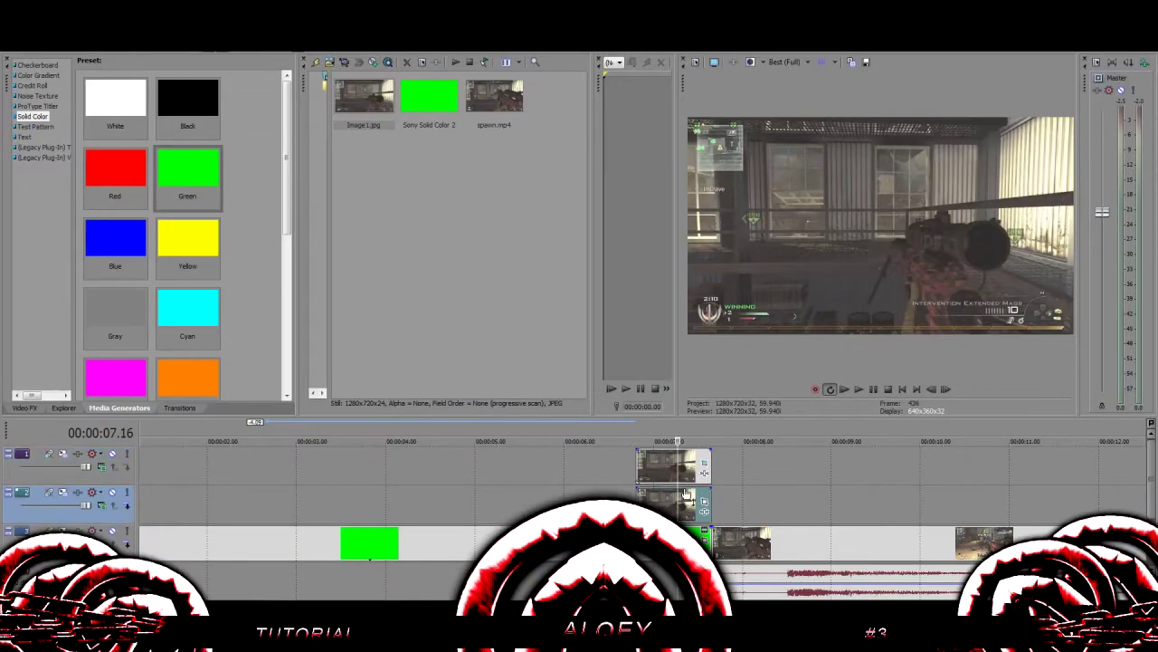
left_click_drag(680, 493, 685, 512)
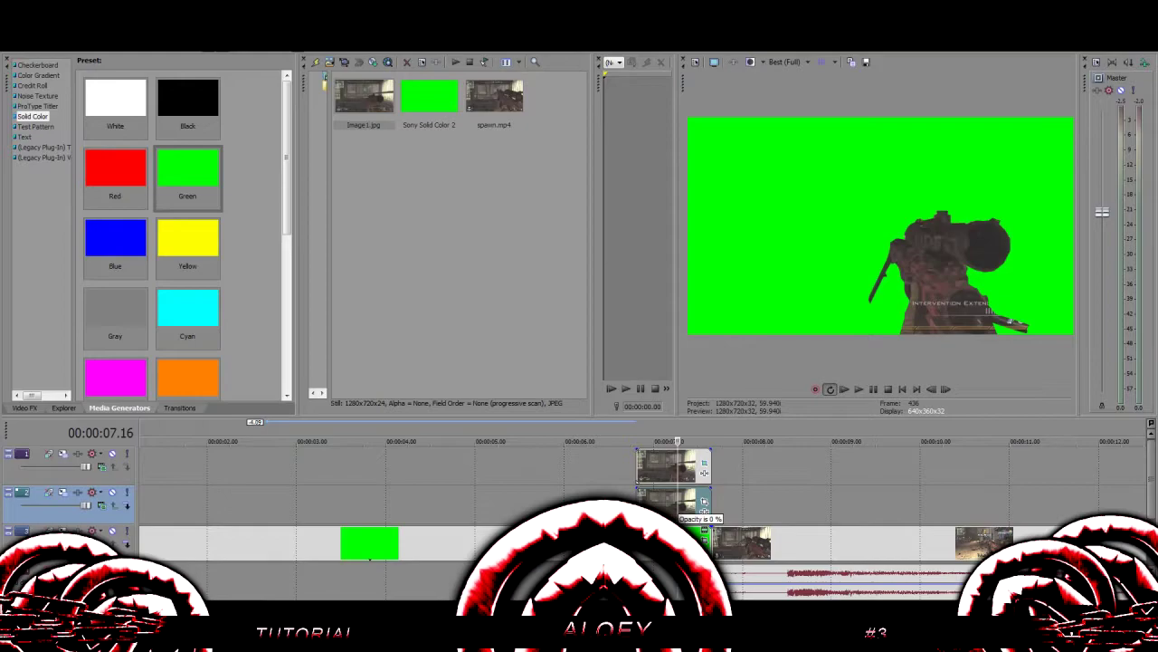
left_click(662, 472)
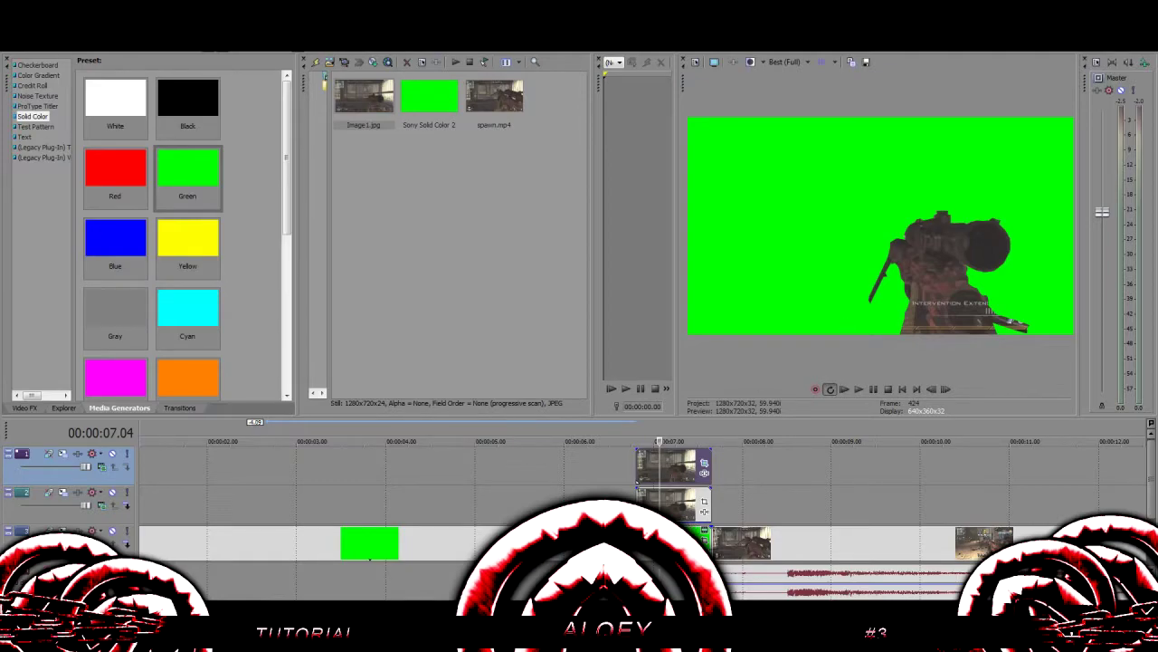
left_click_drag(686, 518, 685, 503)
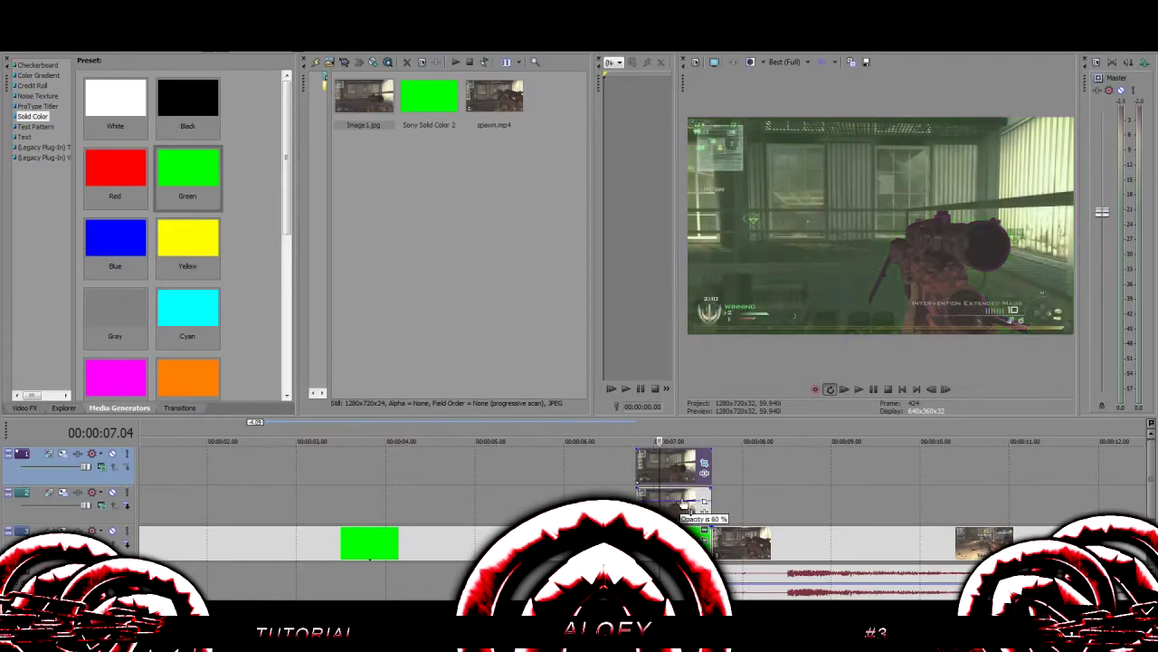
key("ctrl+Left")
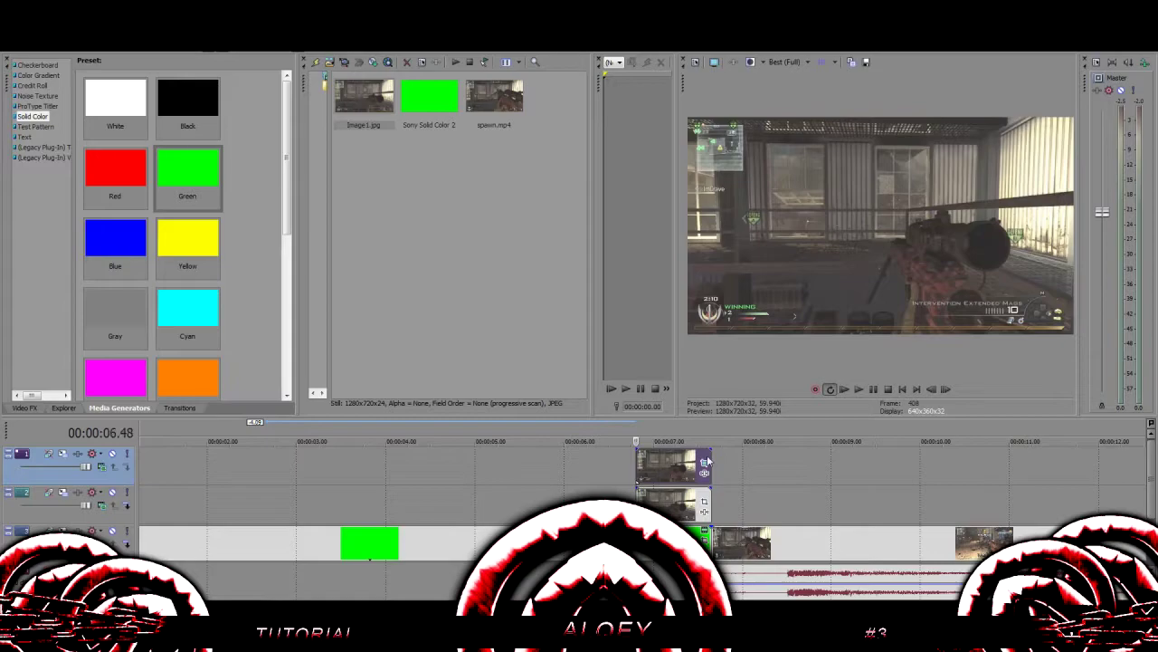
left_click(705, 463)
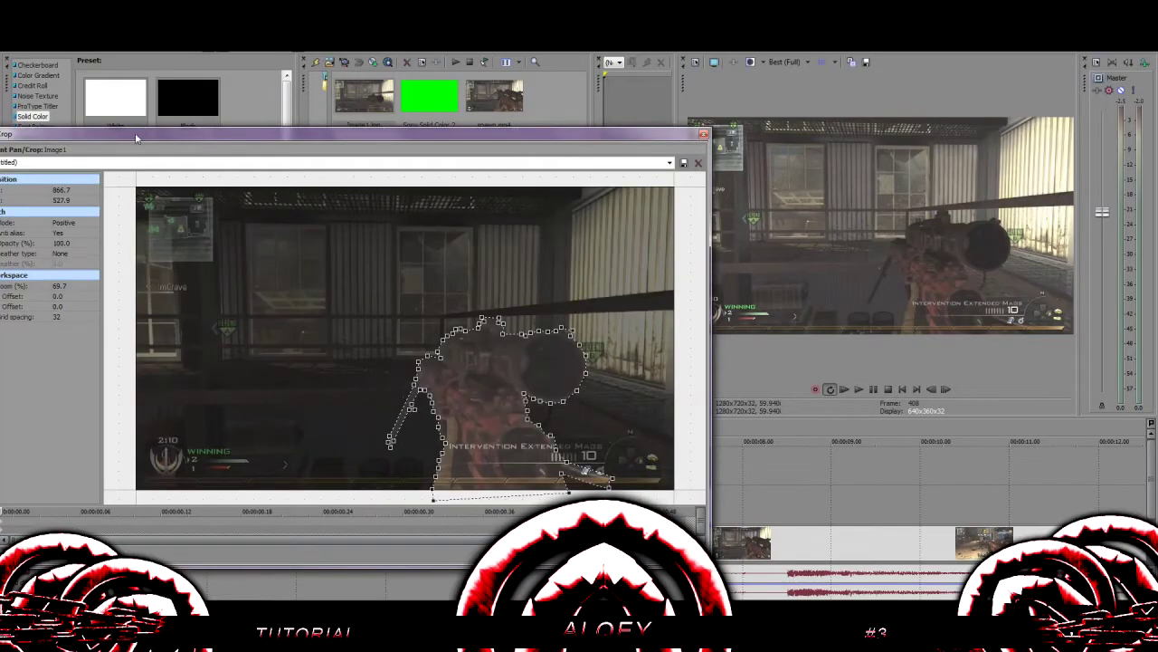
left_click_drag(134, 134, 296, 144)
left_click(163, 533)
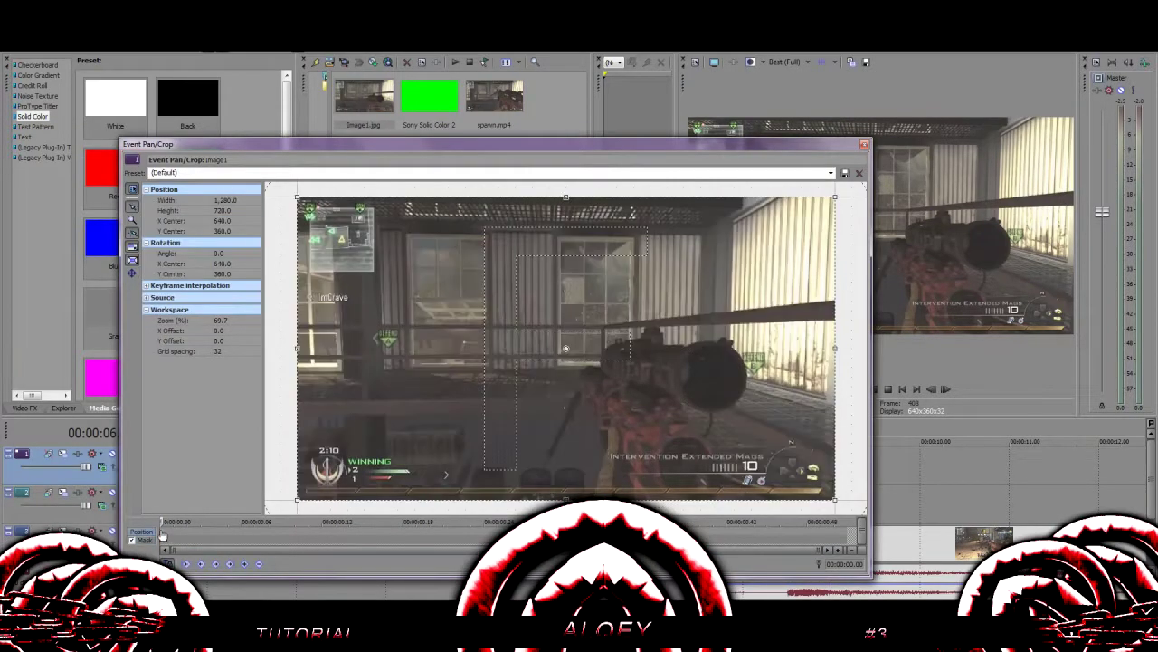
scroll(398, 339, "down", 5)
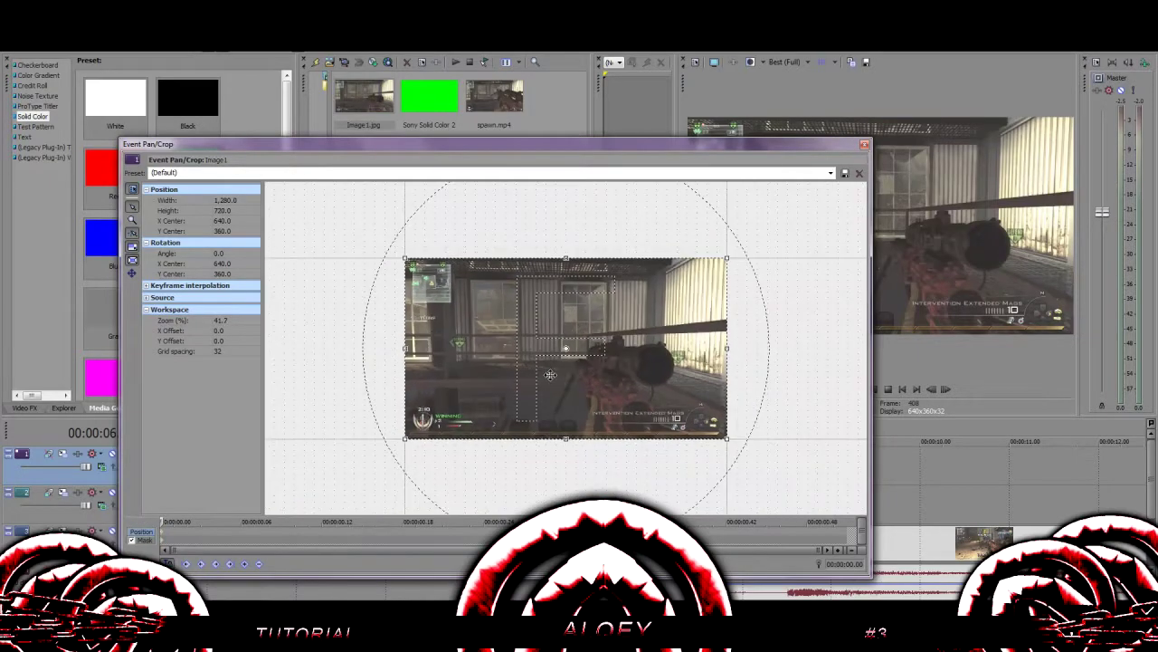
left_click_drag(588, 409, 591, 304)
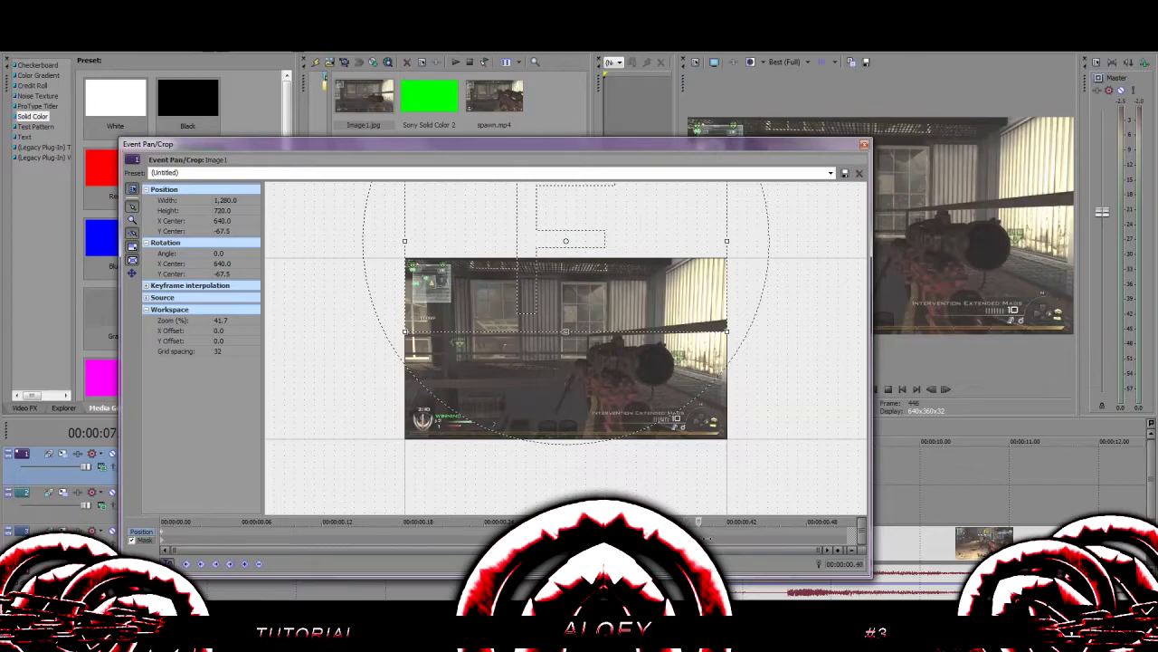
right_click(609, 316)
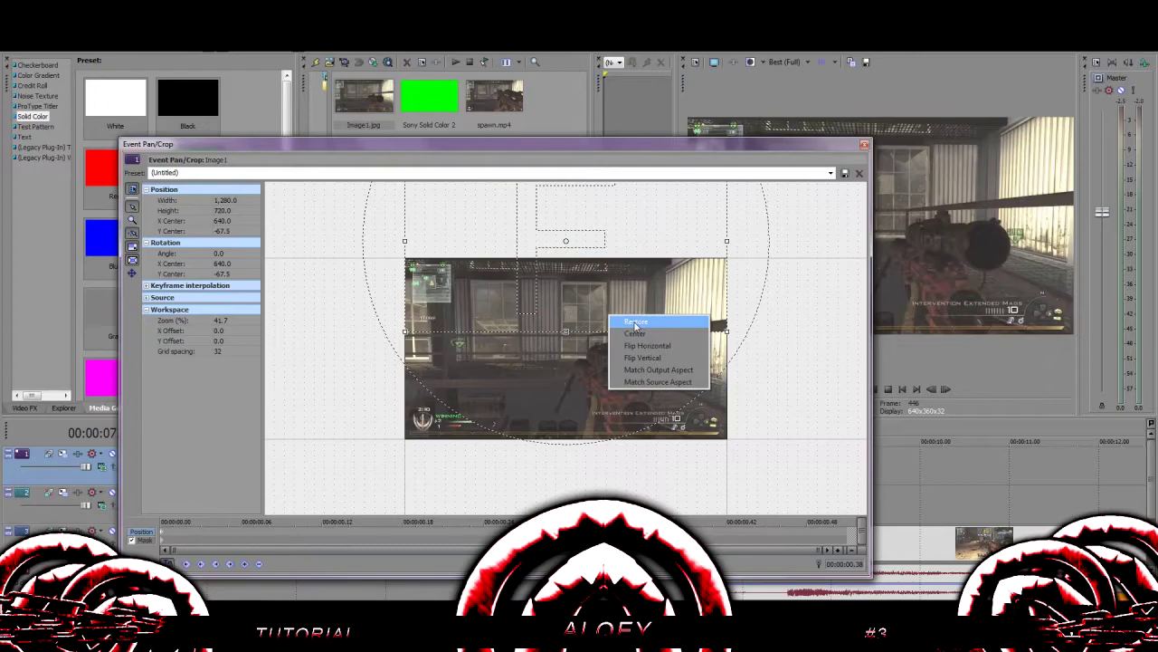
left_click(636, 322)
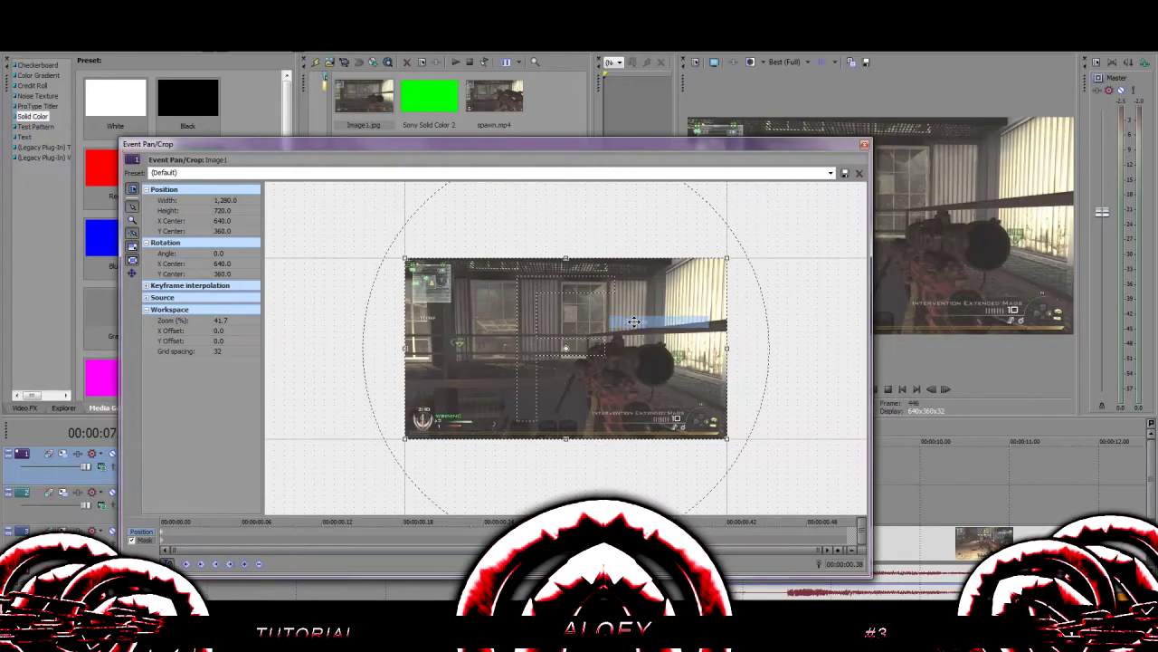
left_click(864, 146)
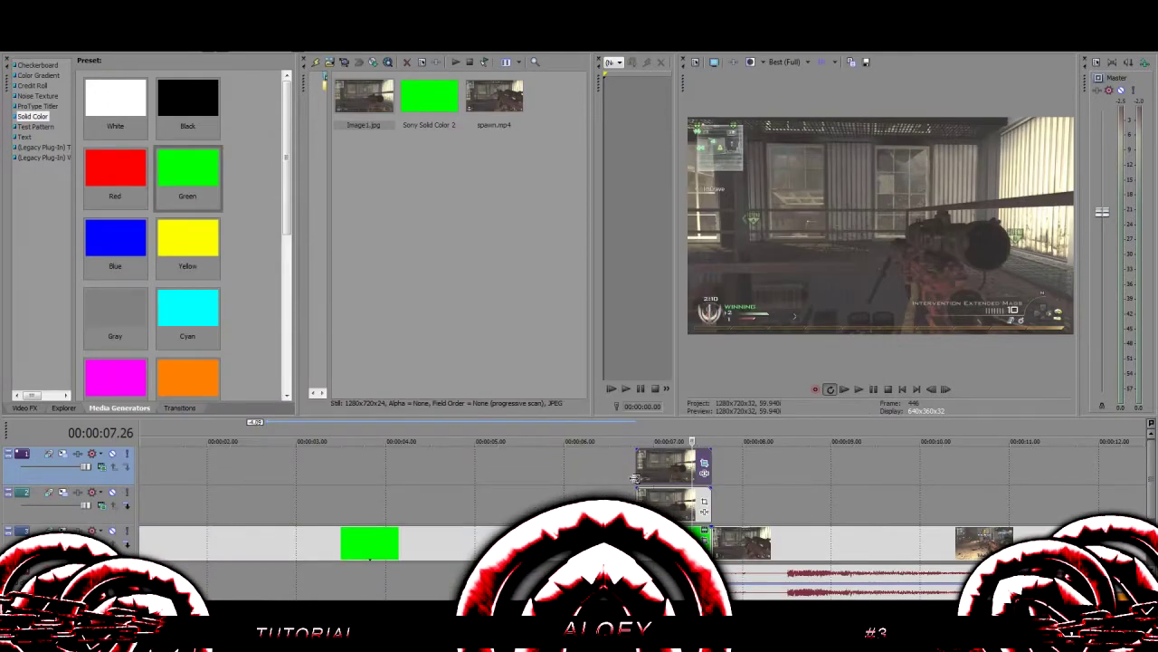
- Extend the top snapshot clip to start earlier and check it in Event Pan/Crop
left_click_drag(636, 477, 518, 479)
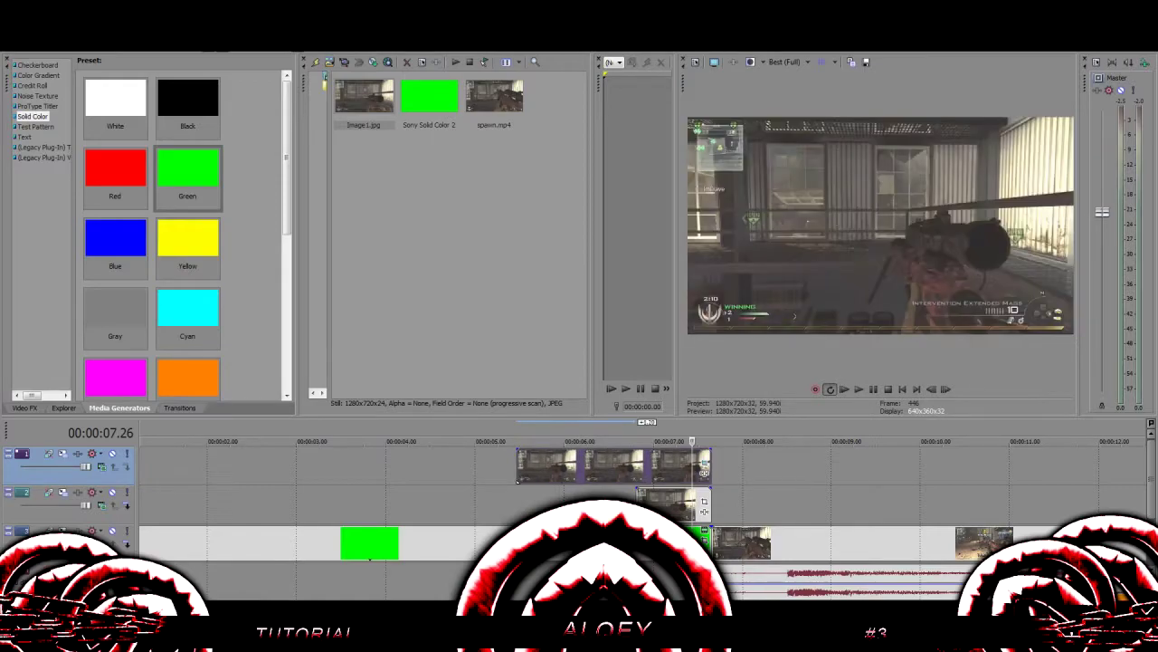
left_click(704, 467)
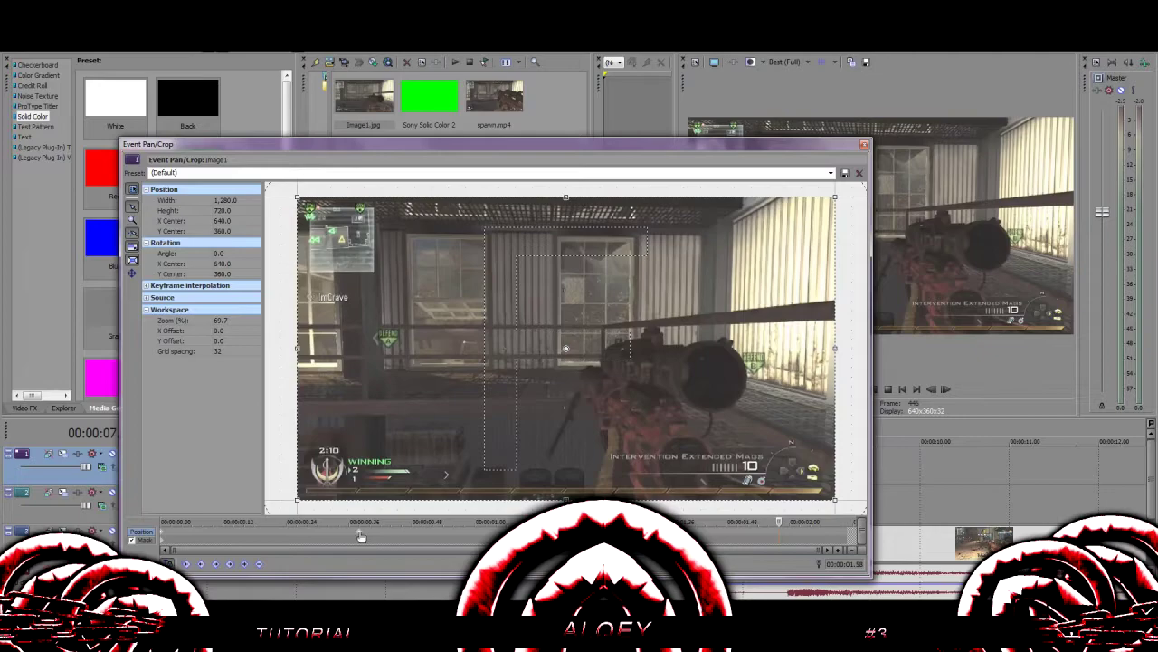
left_click(864, 145)
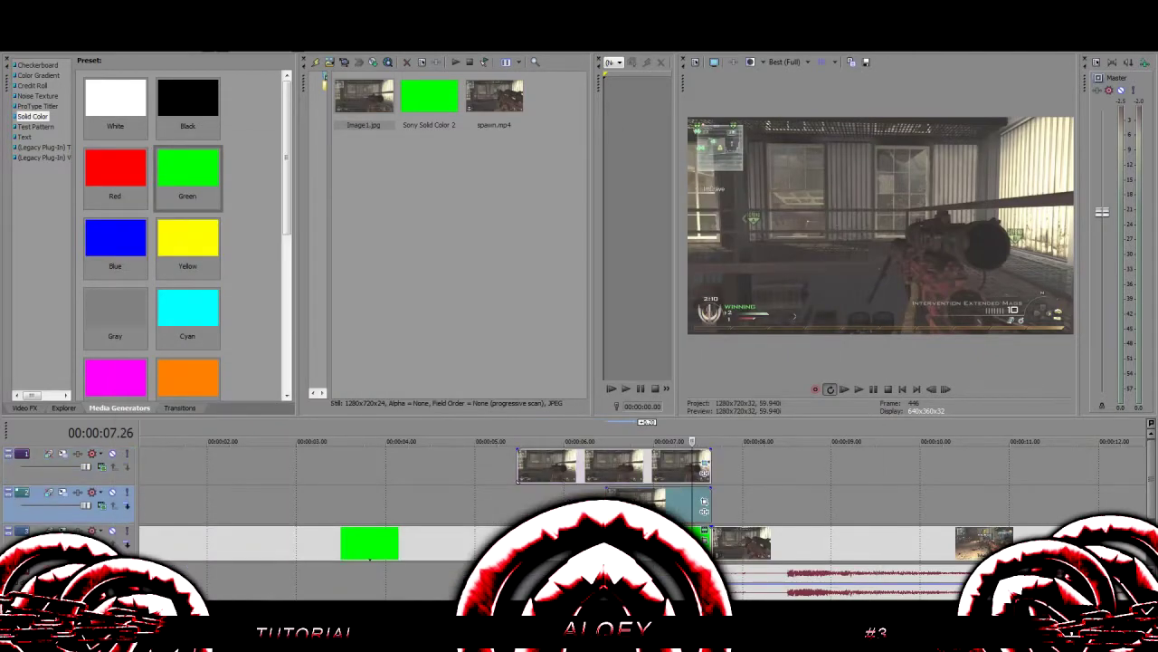
left_click(704, 467)
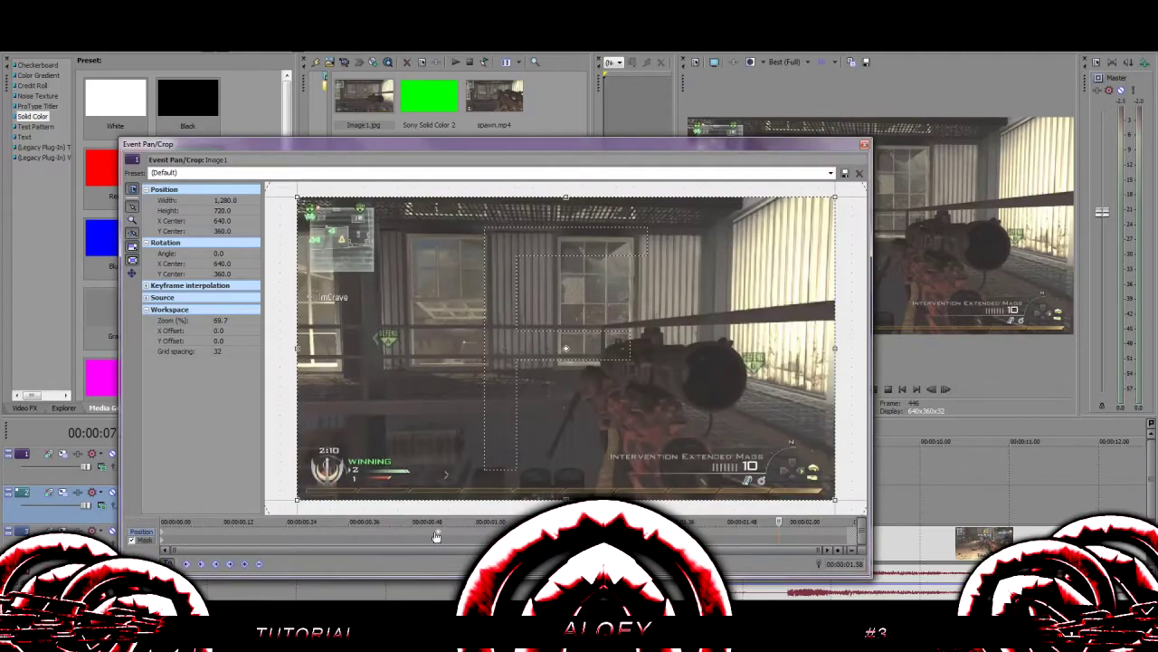
left_click(438, 533)
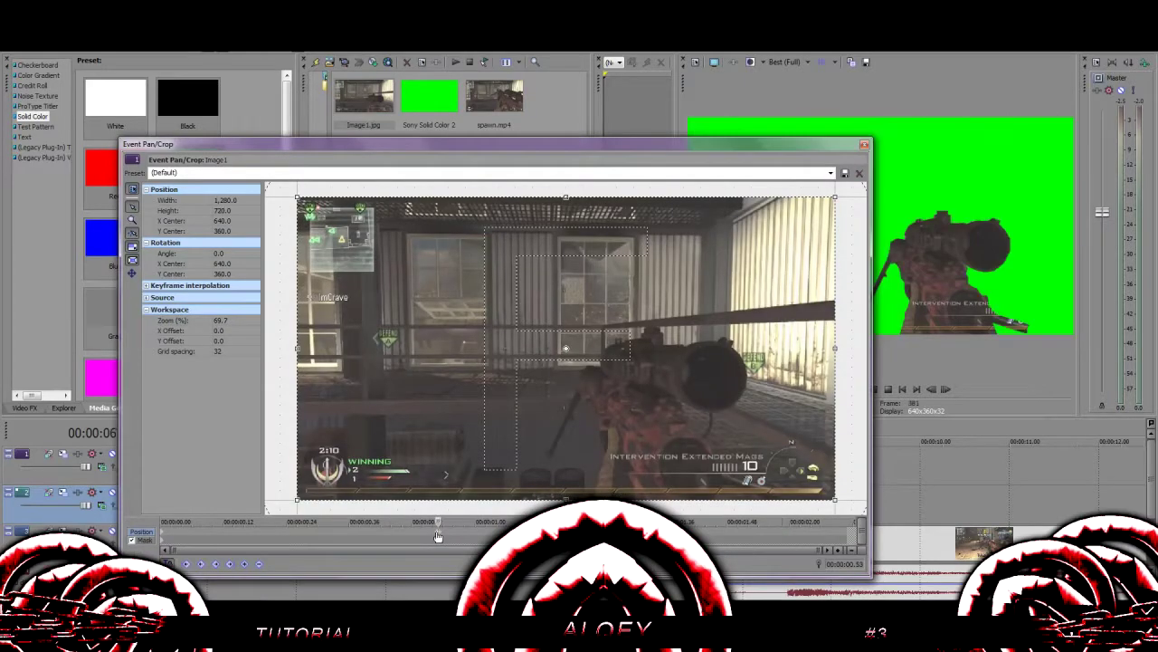
left_click(864, 146)
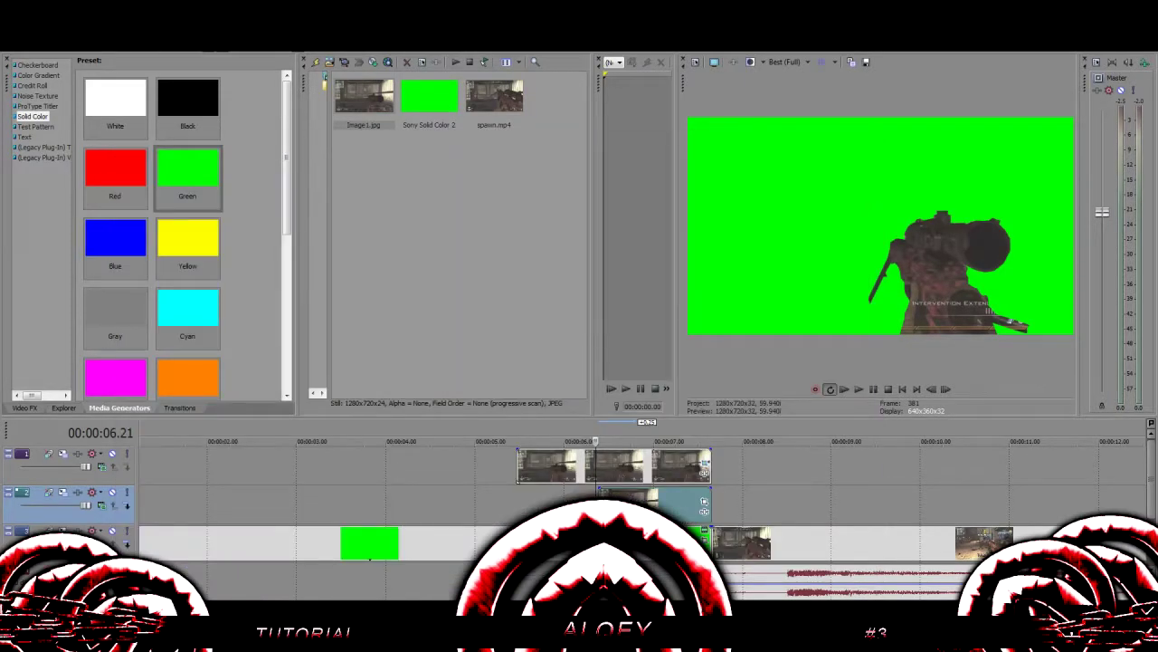
- Extend the track 2 clip to start earlier and play the overlap from its new start
left_click_drag(646, 502, 609, 502)
left_click(555, 496)
left_click(705, 472)
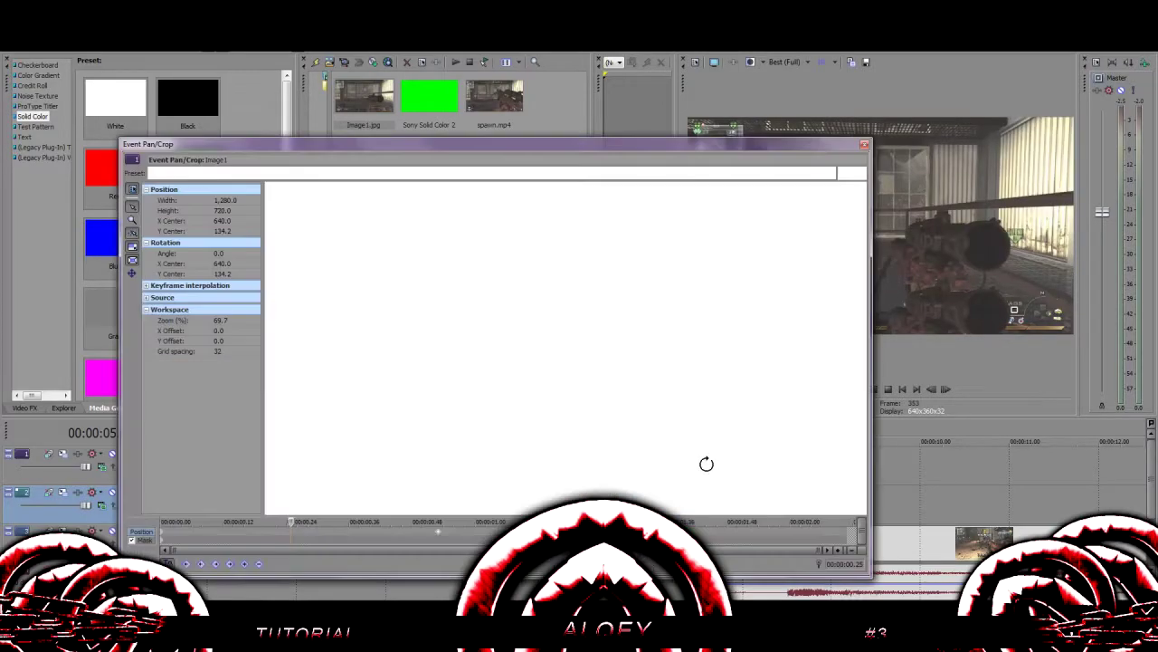
left_click(864, 144)
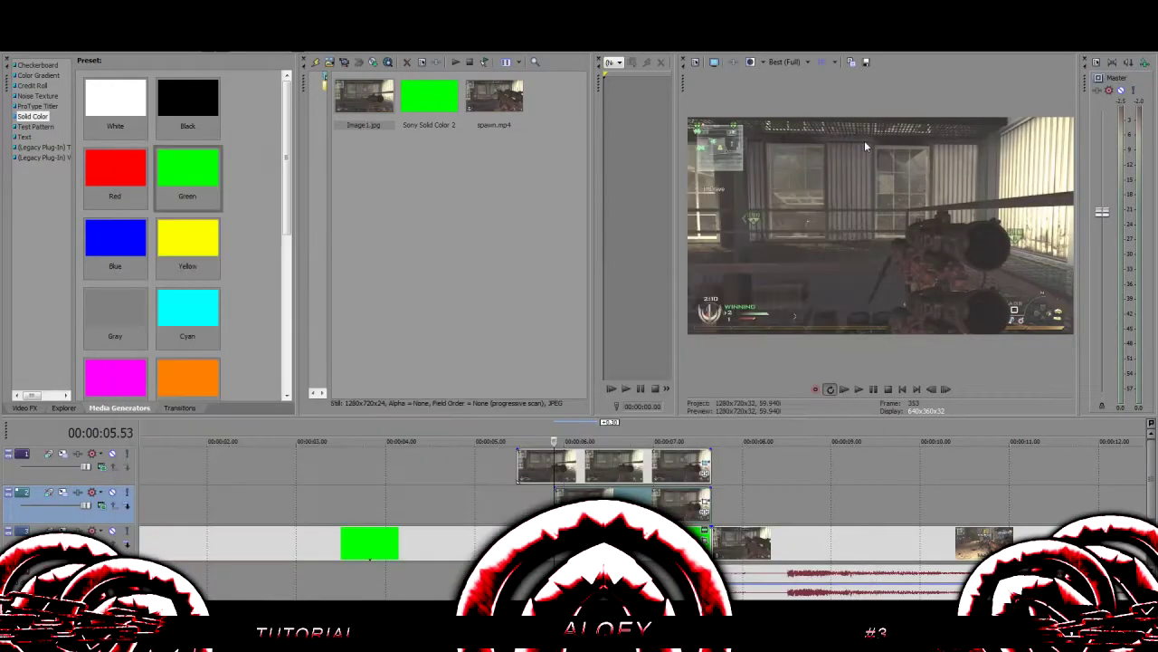
key("space")
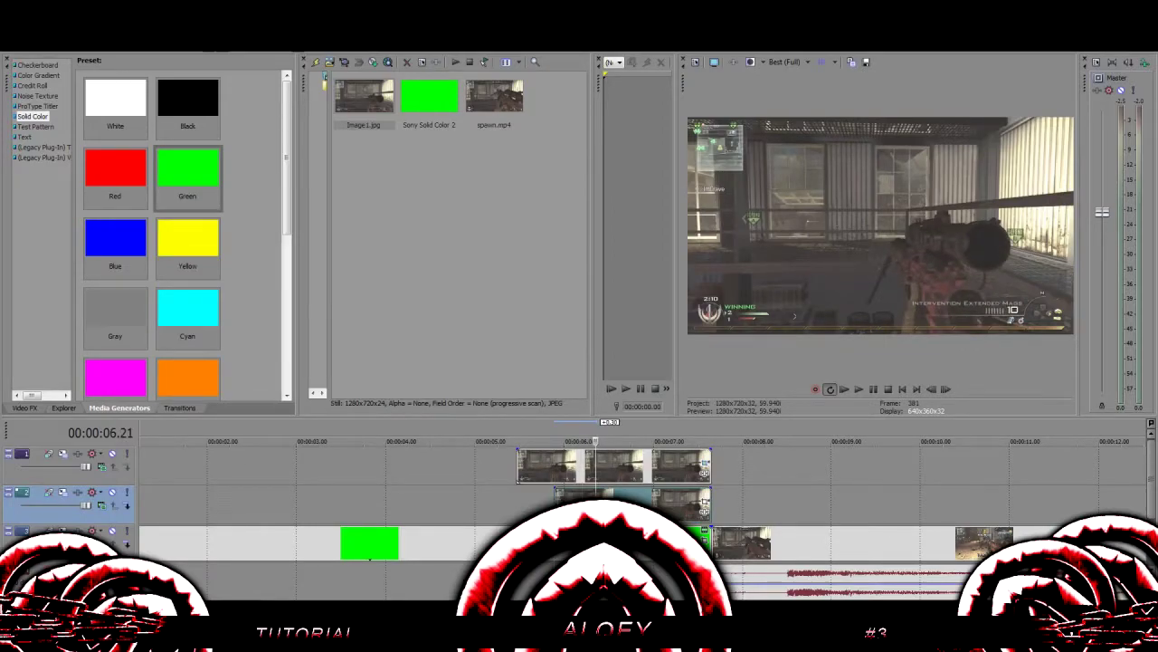
- Trim the track 2 clip to start slightly later, stop playback, and apply the 3D Blinds 'Simple' transition to it
left_click_drag(554, 495, 584, 494)
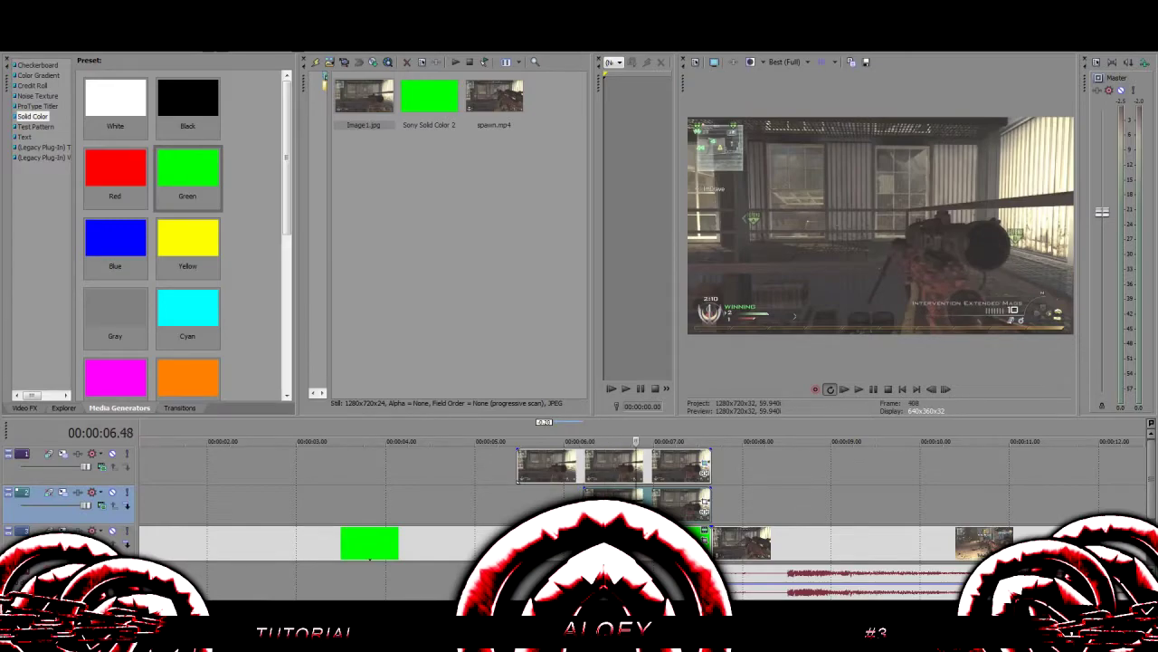
key("space")
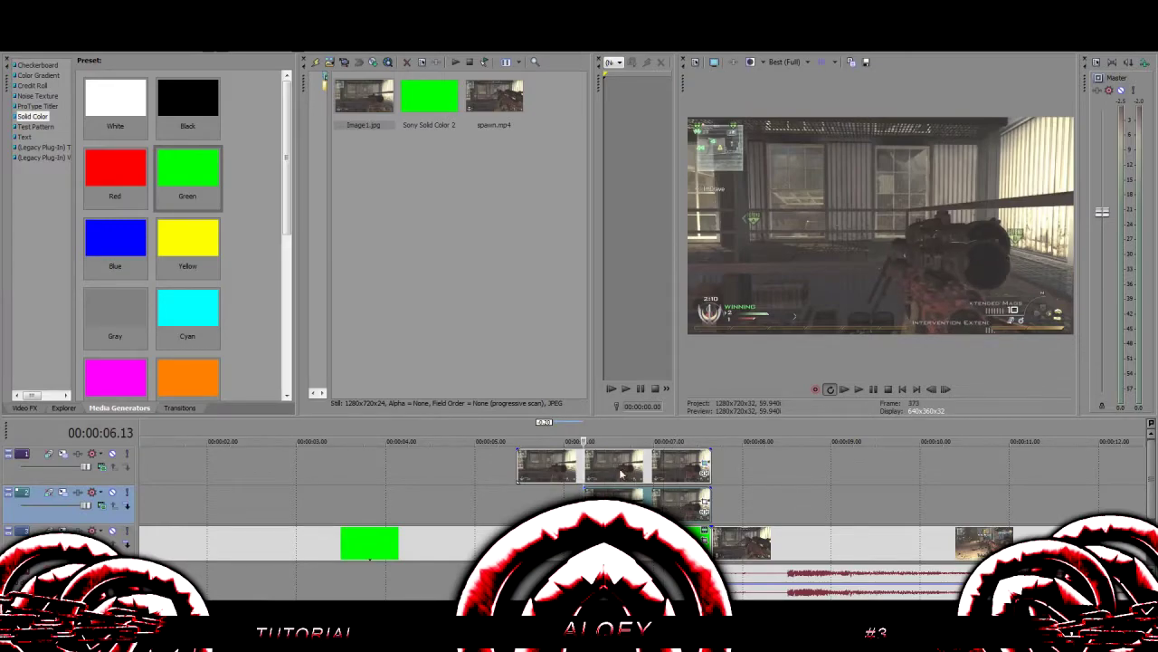
left_click(180, 407)
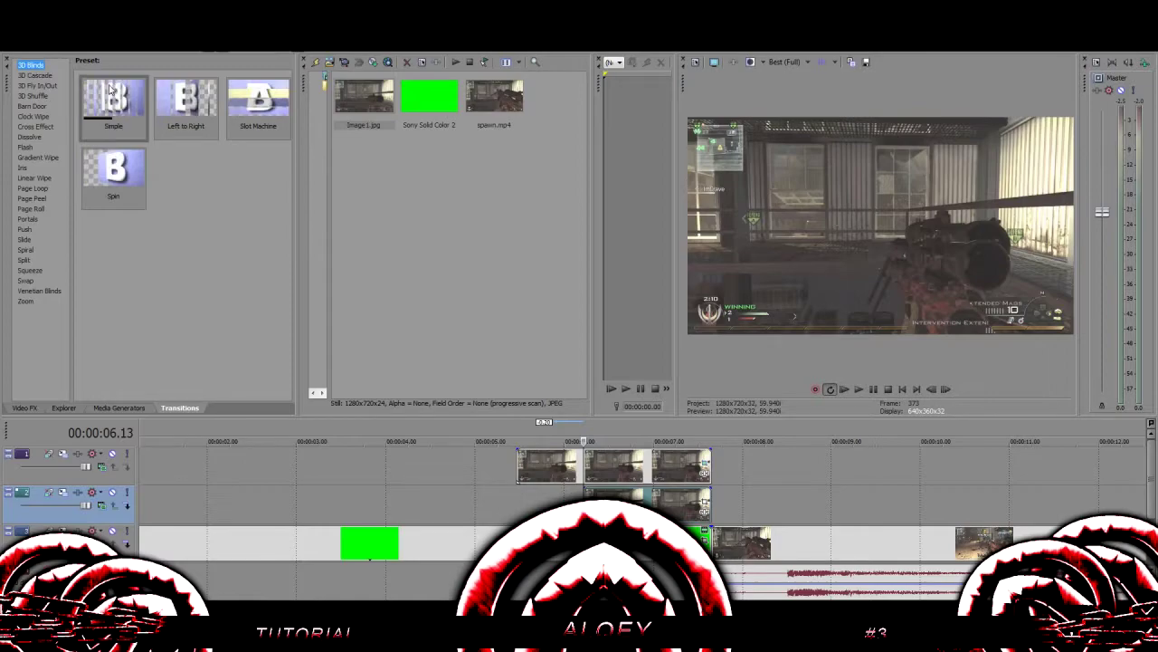
left_click_drag(109, 88, 72, 278)
left_click_drag(369, 560, 585, 495)
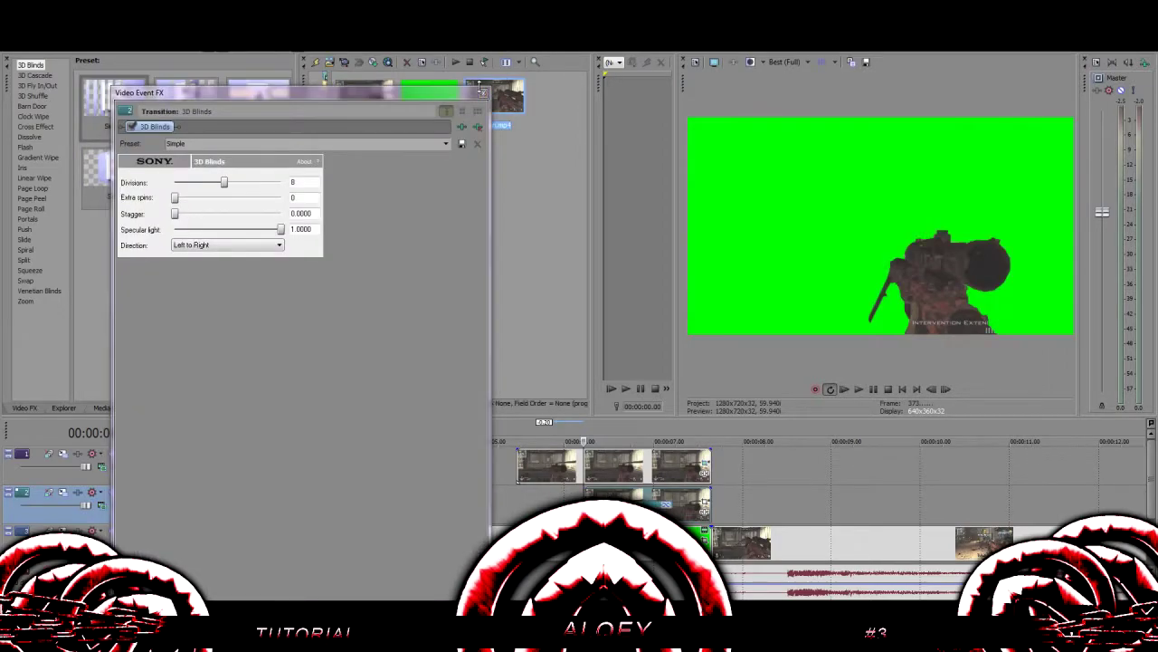
left_click(482, 91)
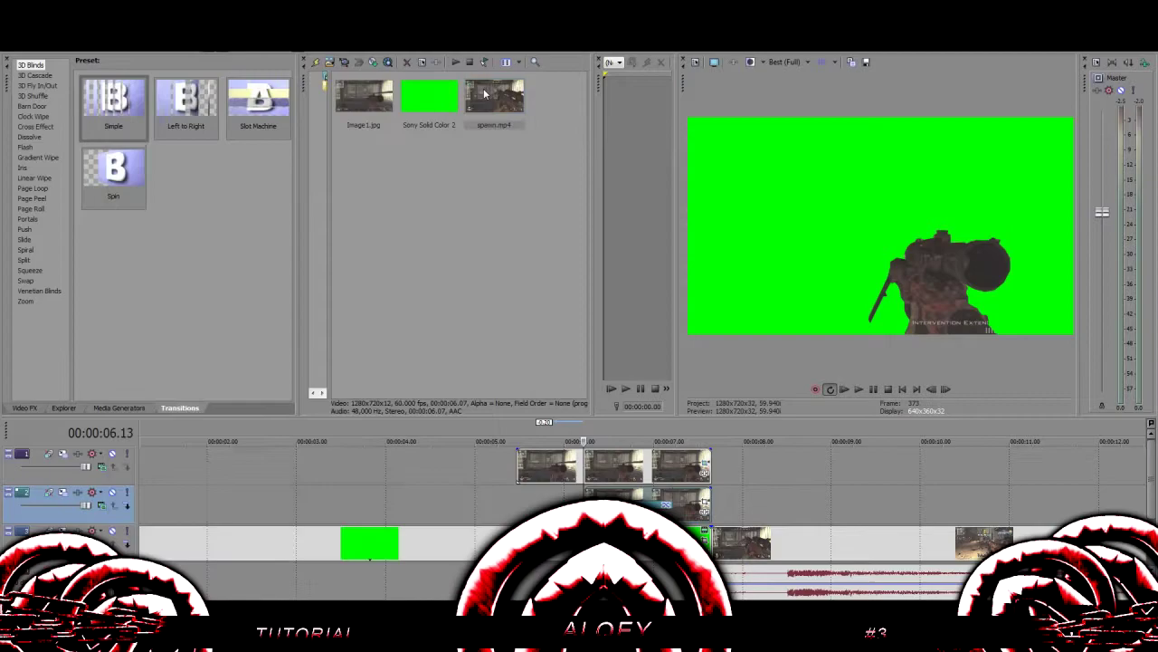
- Play through the 3D Blinds transition from just before it, then pause
left_click(458, 479)
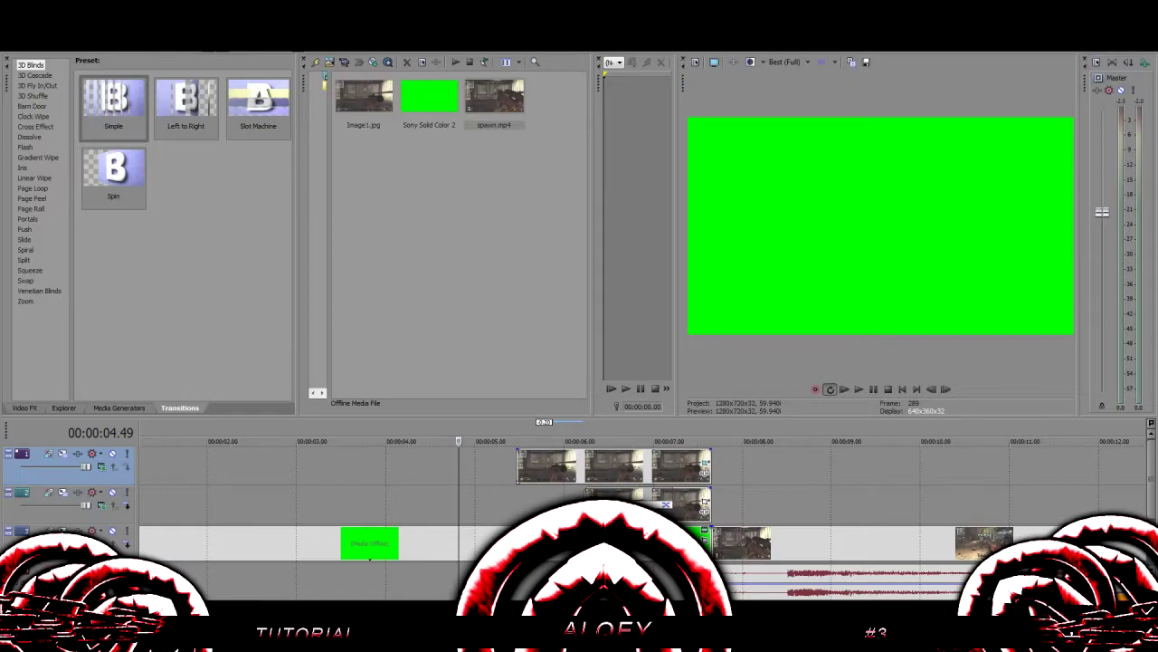
scroll(297, 489, "up", 3)
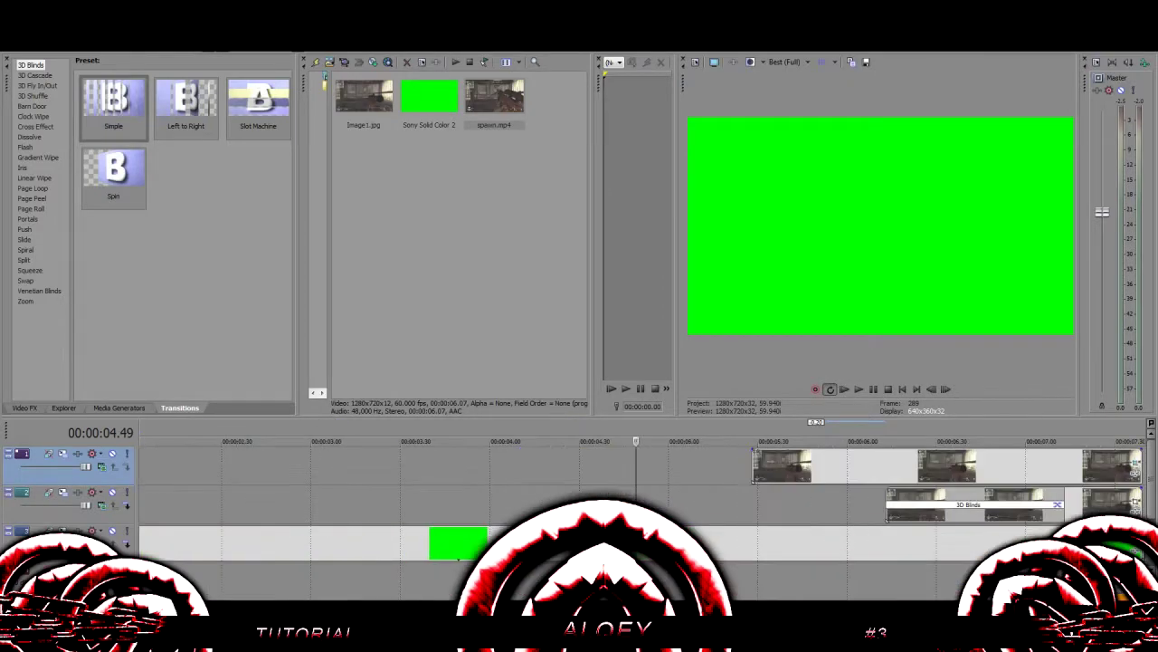
scroll(633, 489, "down", 5)
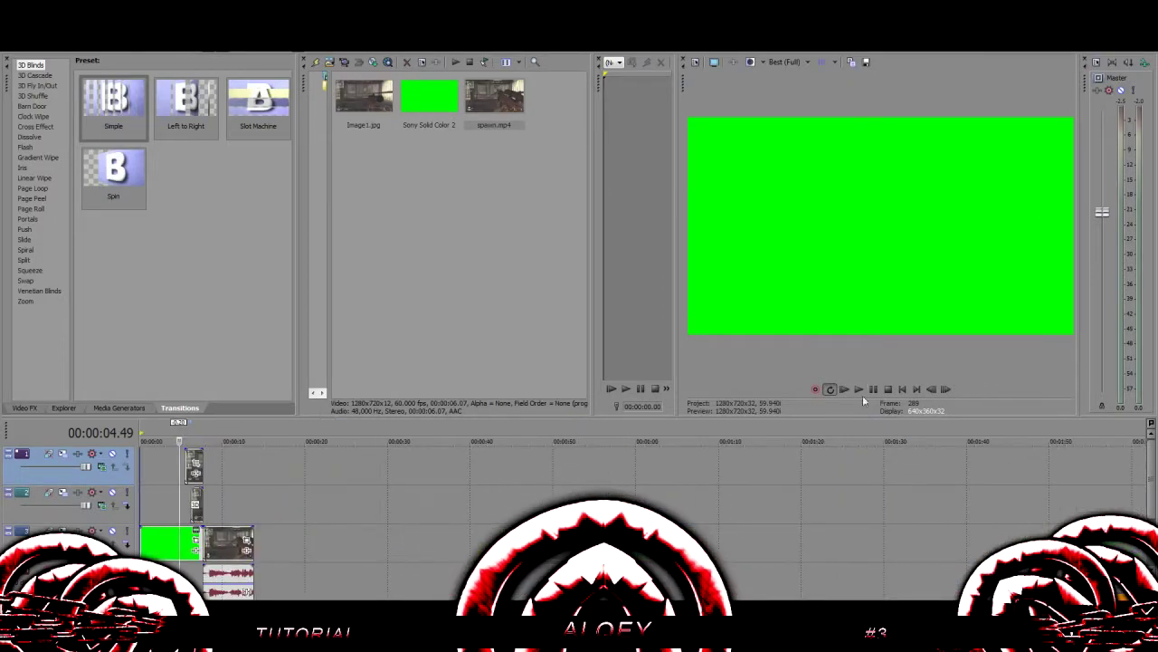
left_click(860, 388)
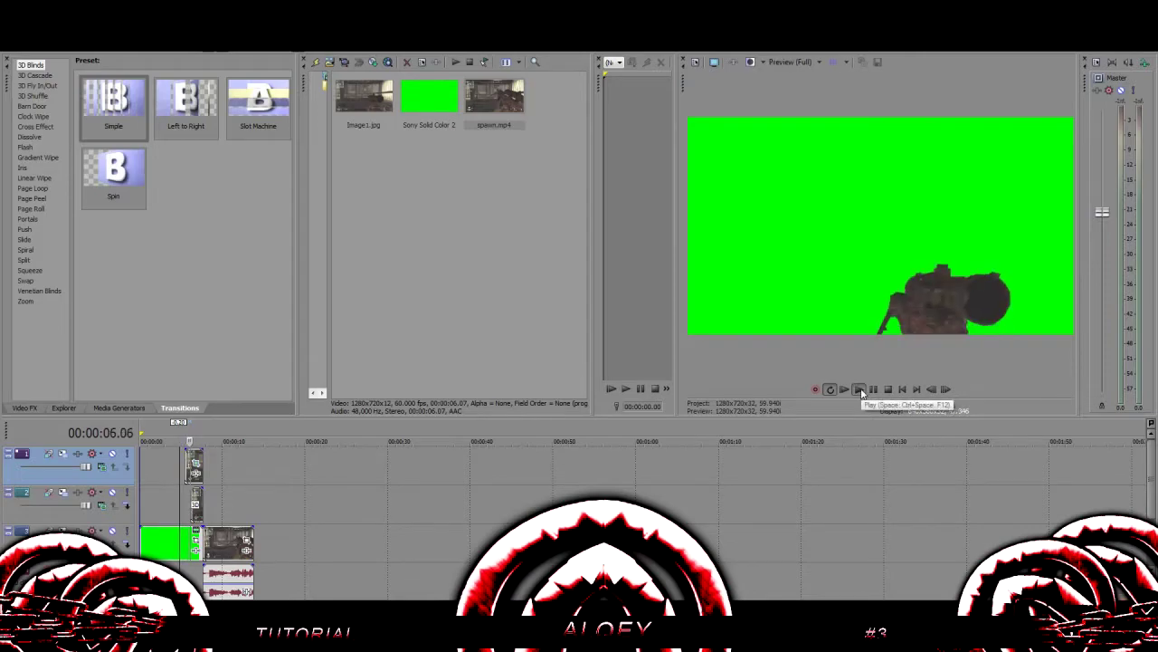
left_click(861, 390)
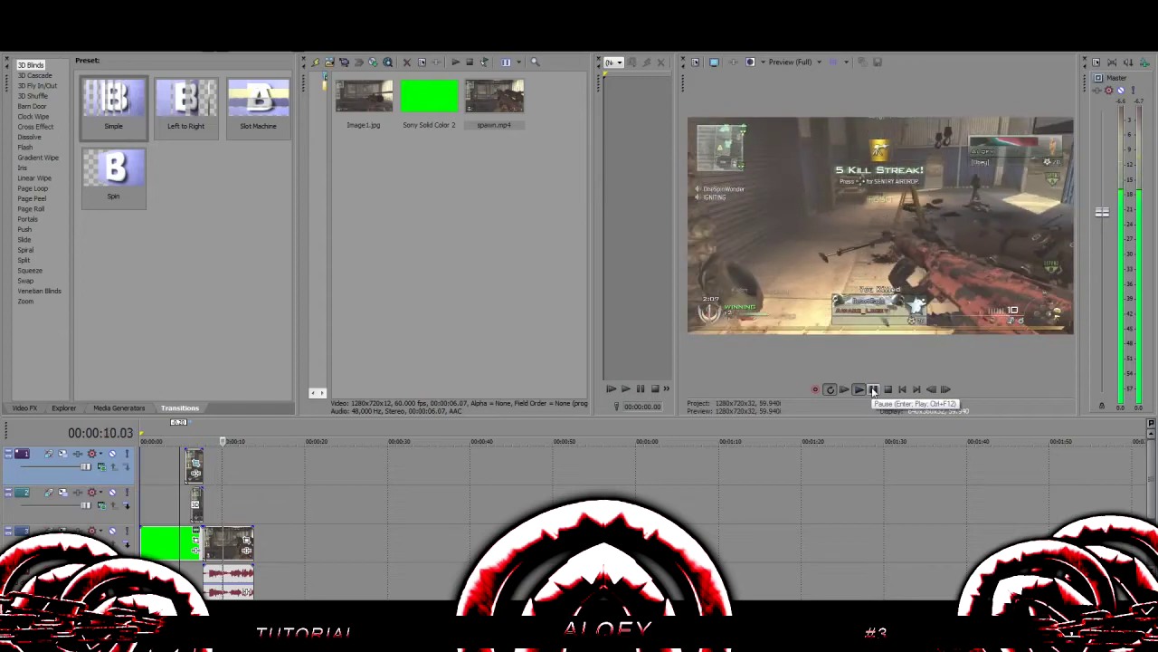
left_click(873, 390)
- Zoom the timeline out and play the whole project from near its start
key("Up")
key("Up")
key("Up")
key("Up")
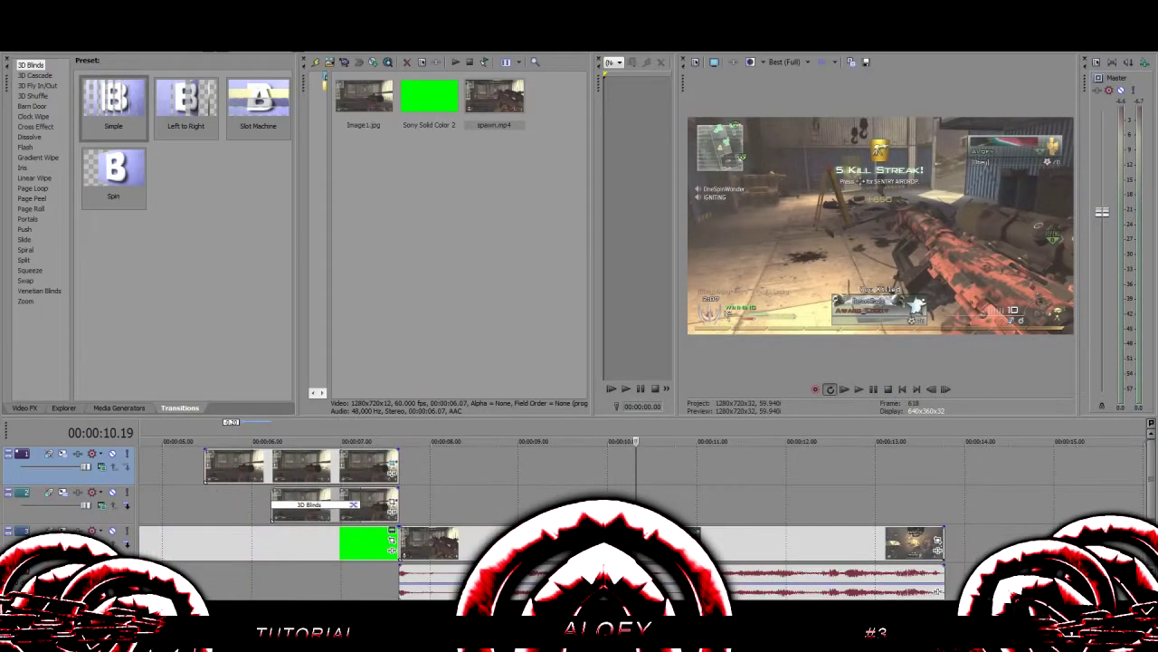
key("Down")
key("Down")
key("Down")
key("Down")
key("Up")
key("Up")
key("Up")
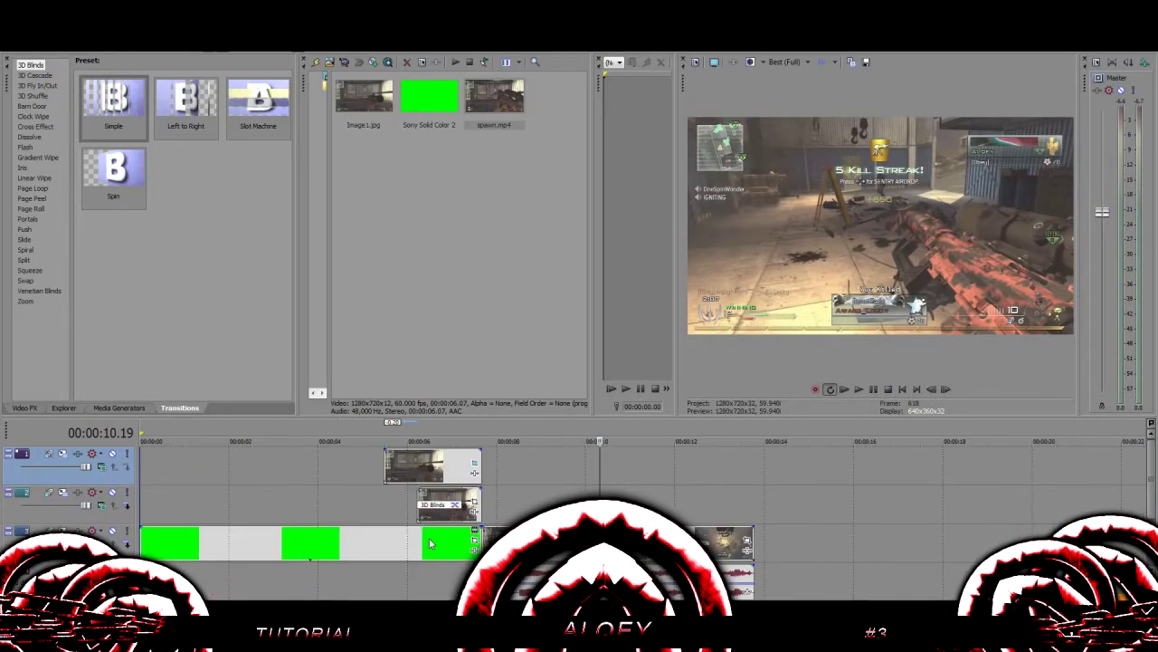
left_click(290, 440)
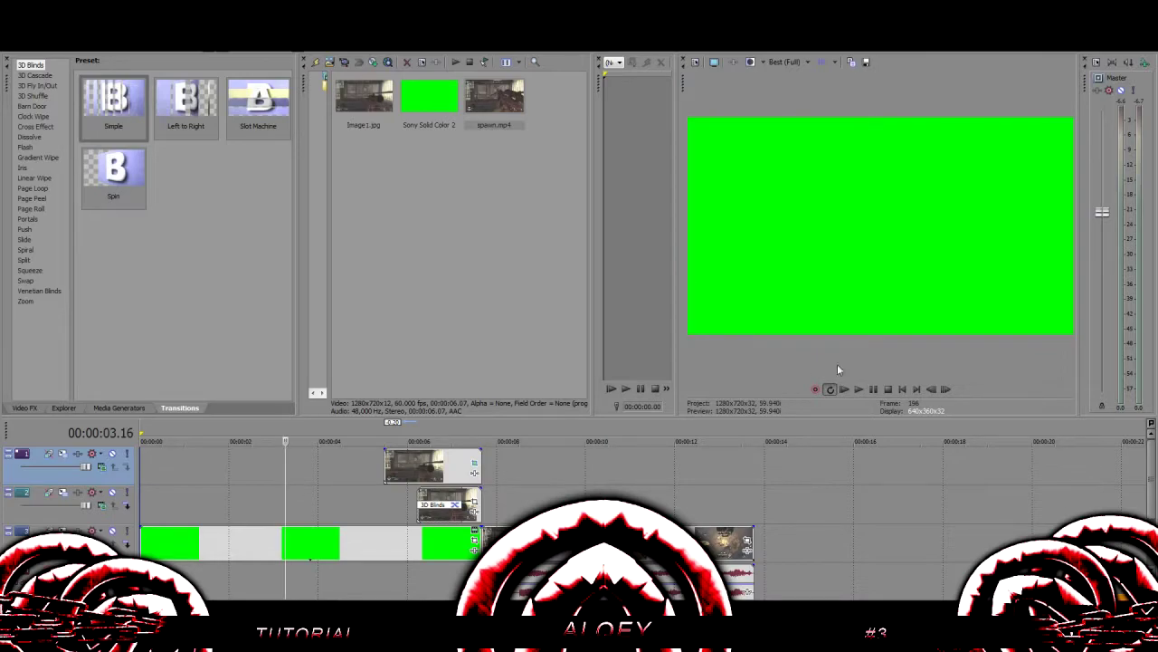
key("Down")
key("Down")
key("Down")
left_click(150, 506)
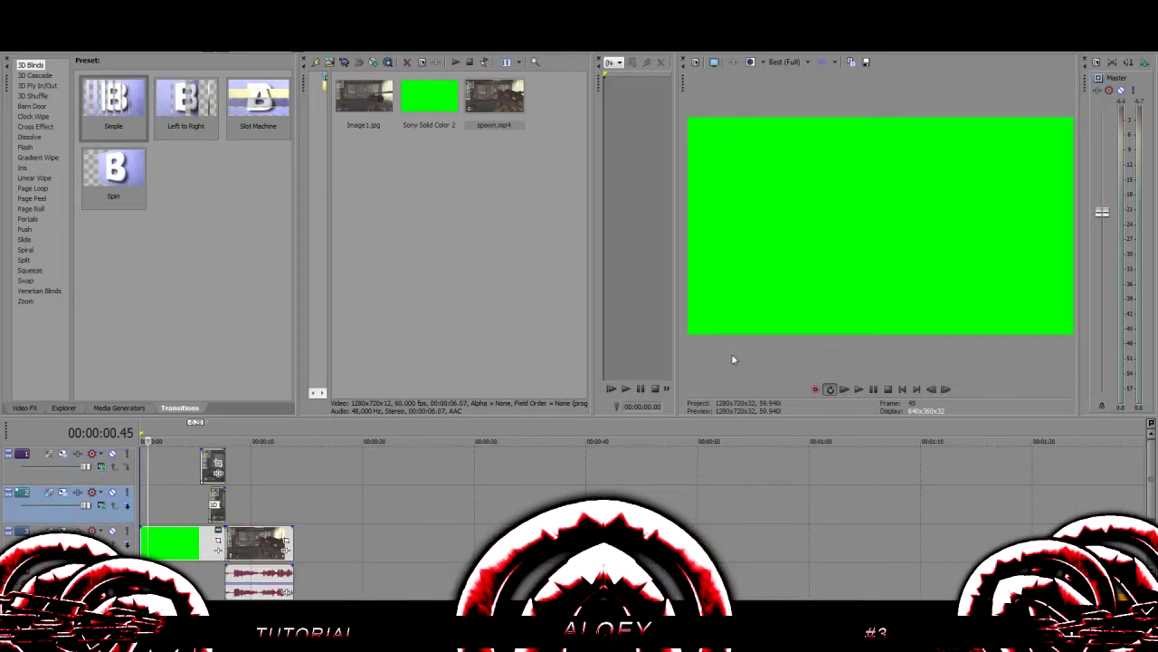
left_click(860, 389)
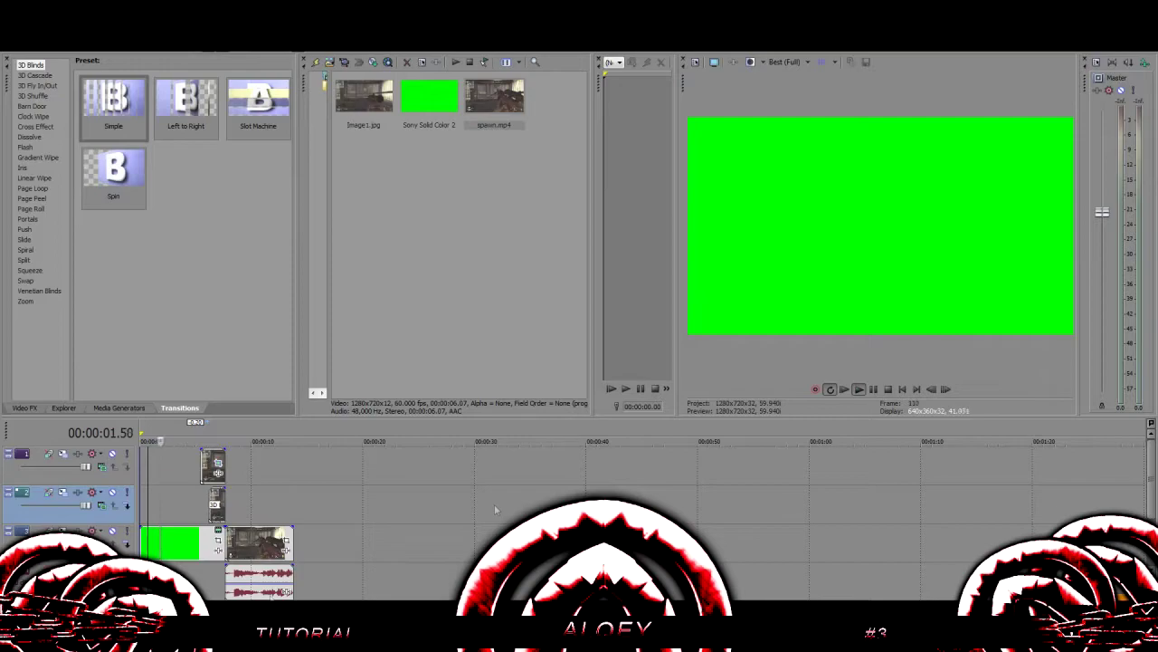